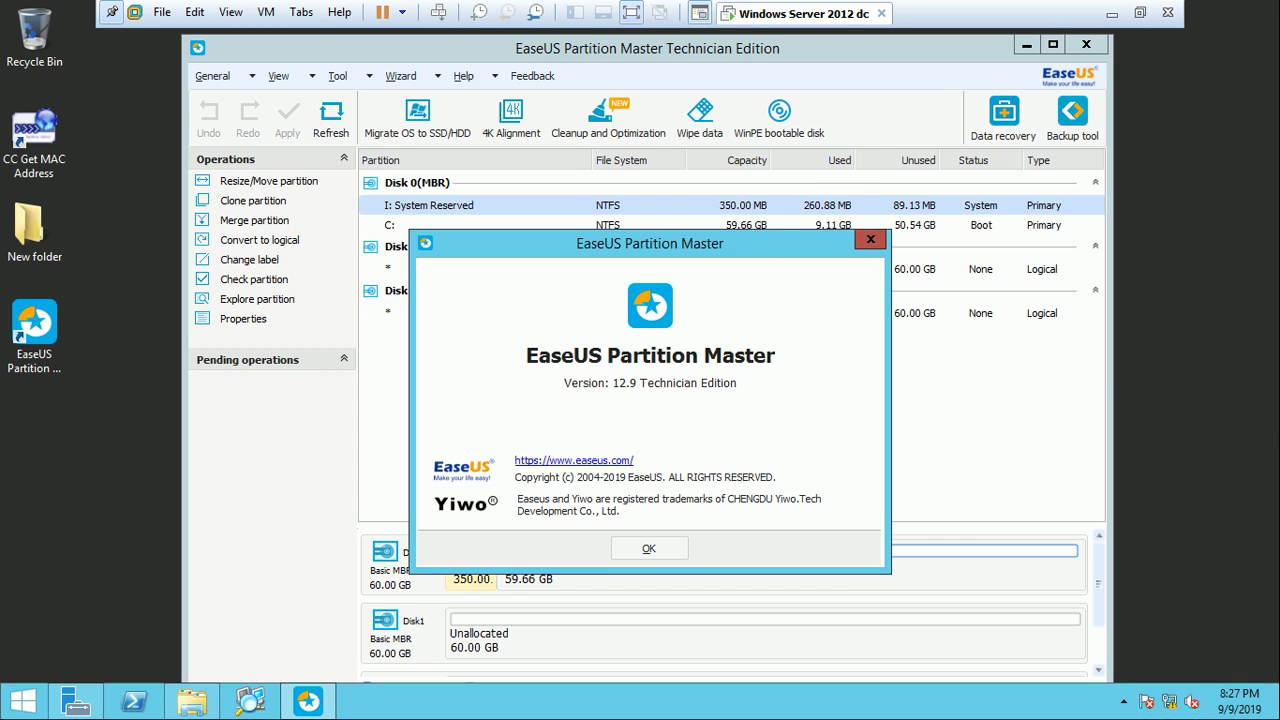
Step: Begin a new partition in Disk 1's unallocated space and set it to be created as Primary
click(870, 239)
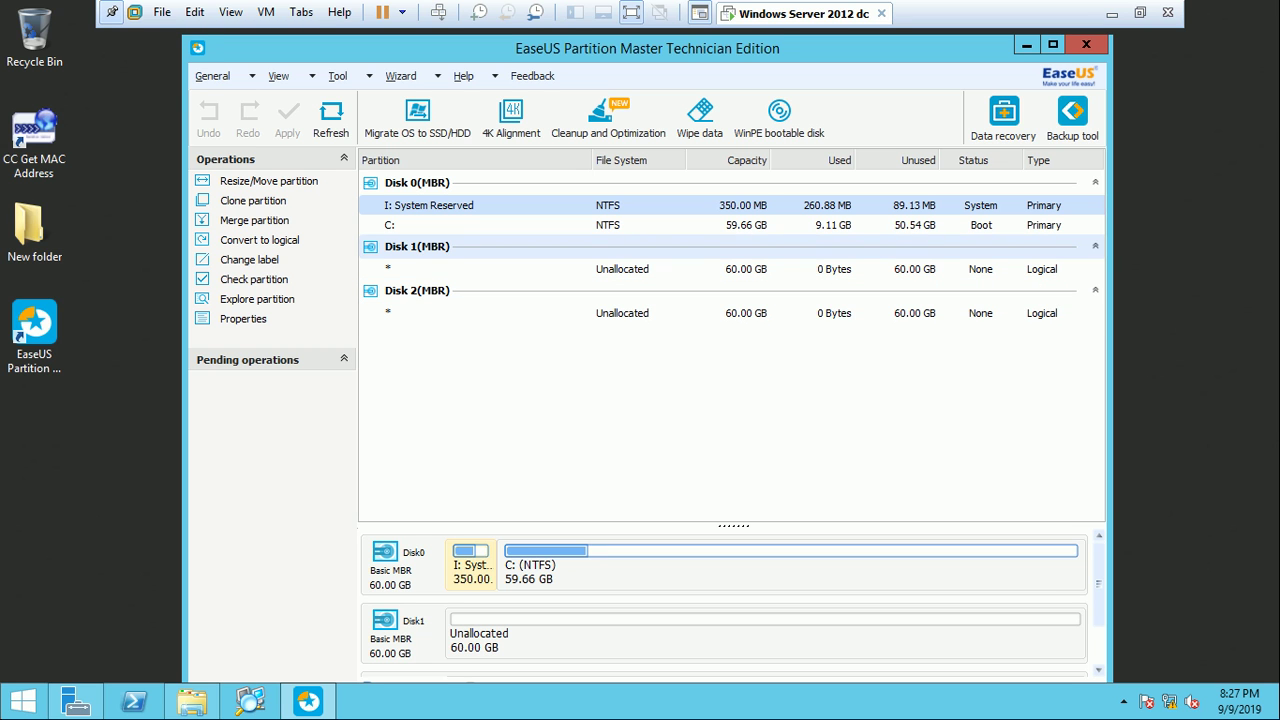
click(480, 269)
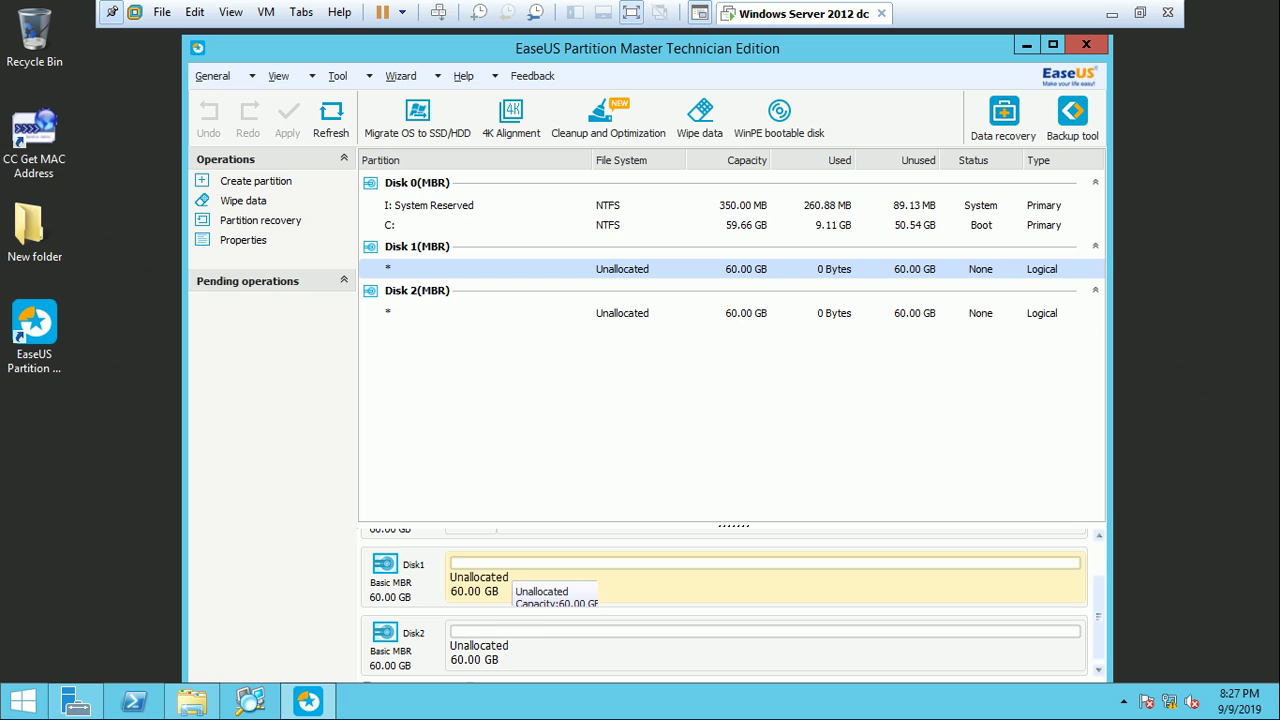
right_click(498, 570)
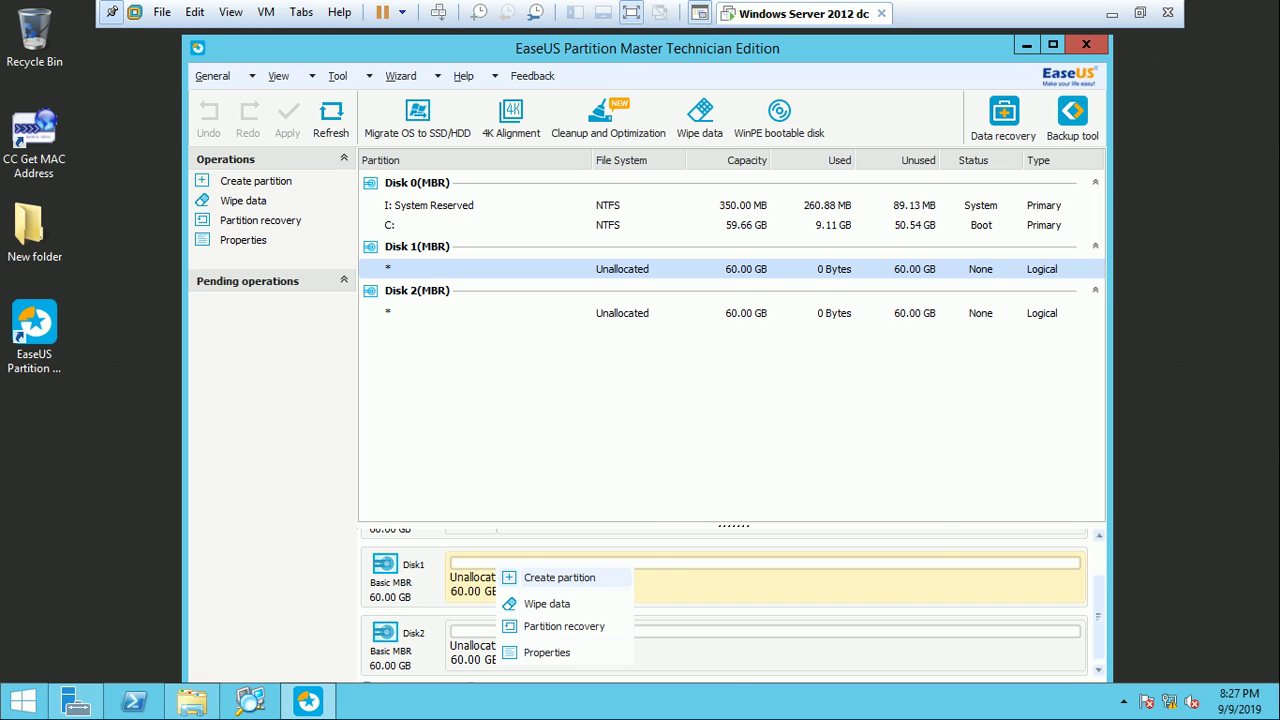
click(559, 577)
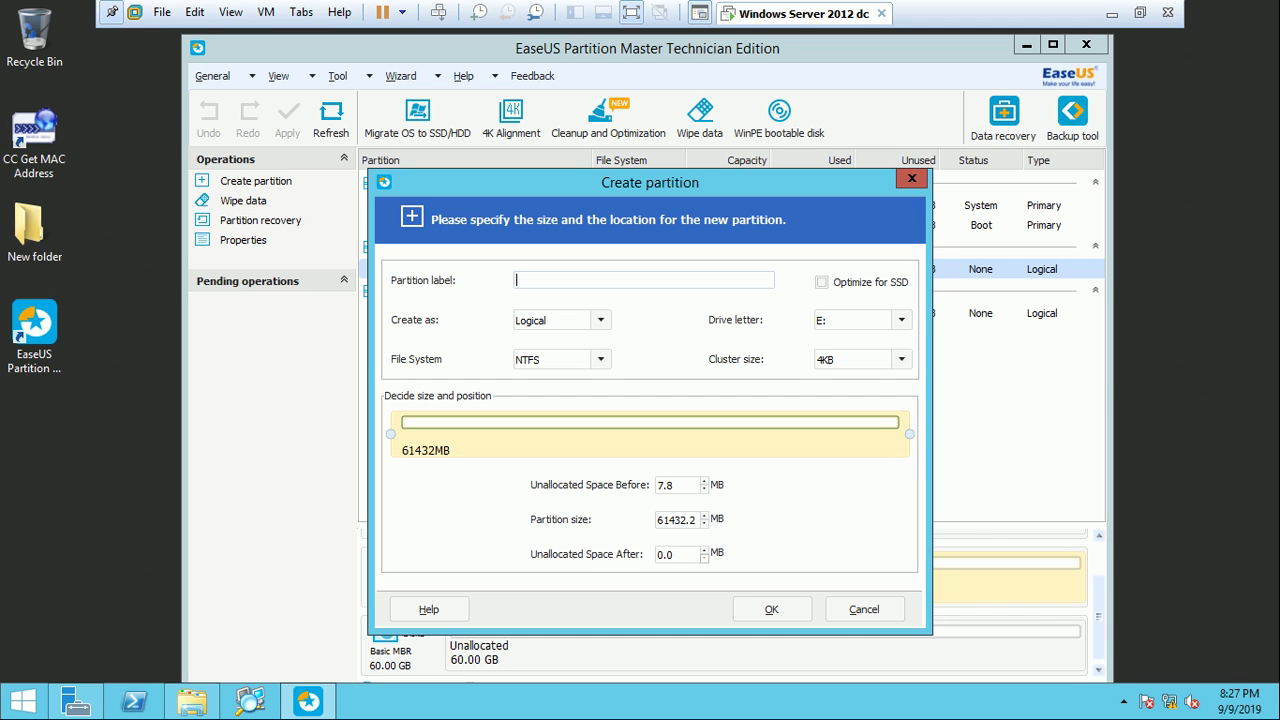
click(600, 320)
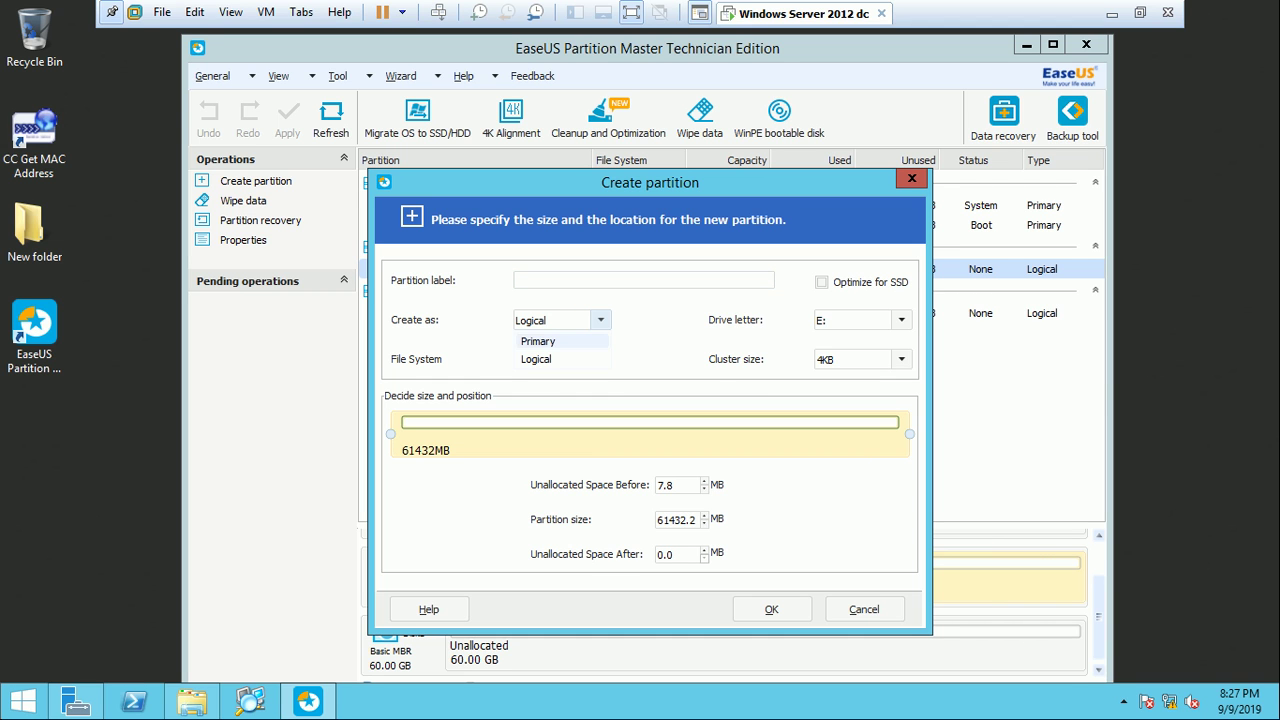
click(540, 341)
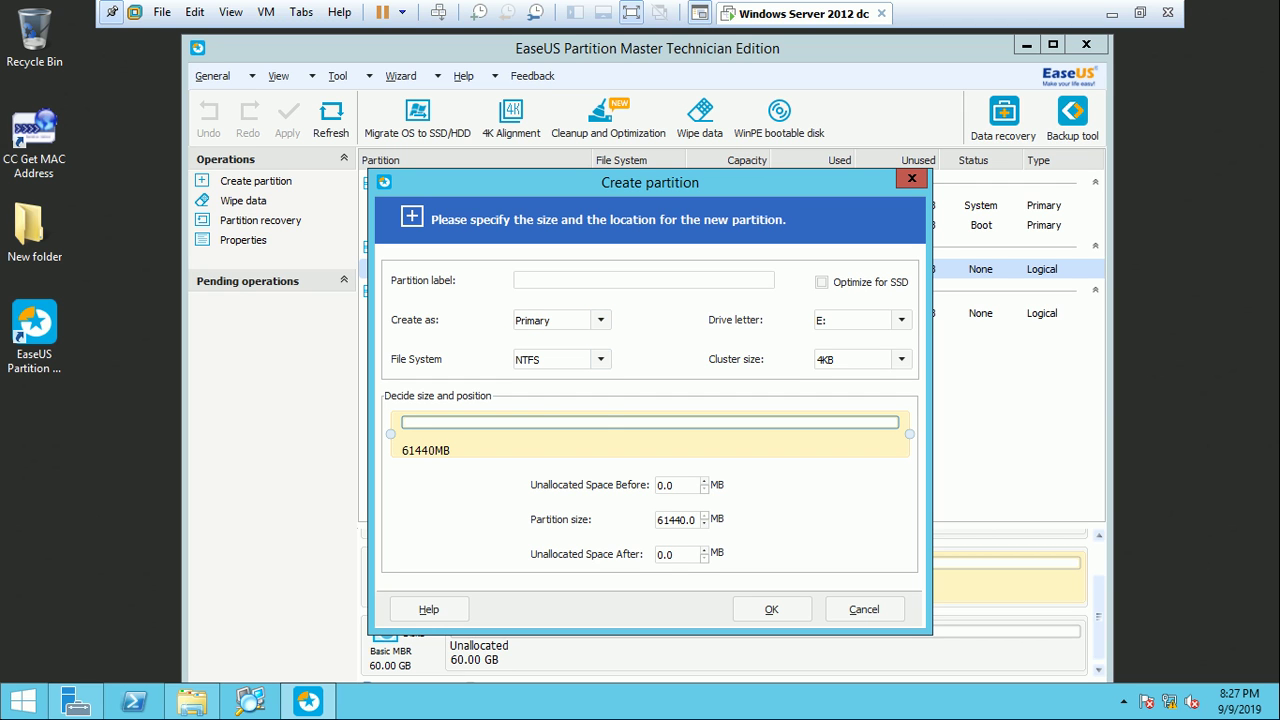
Step: Keep NTFS and the 4KB cluster size, shrink the new E: partition to about 11336 MB, and confirm it
click(600, 359)
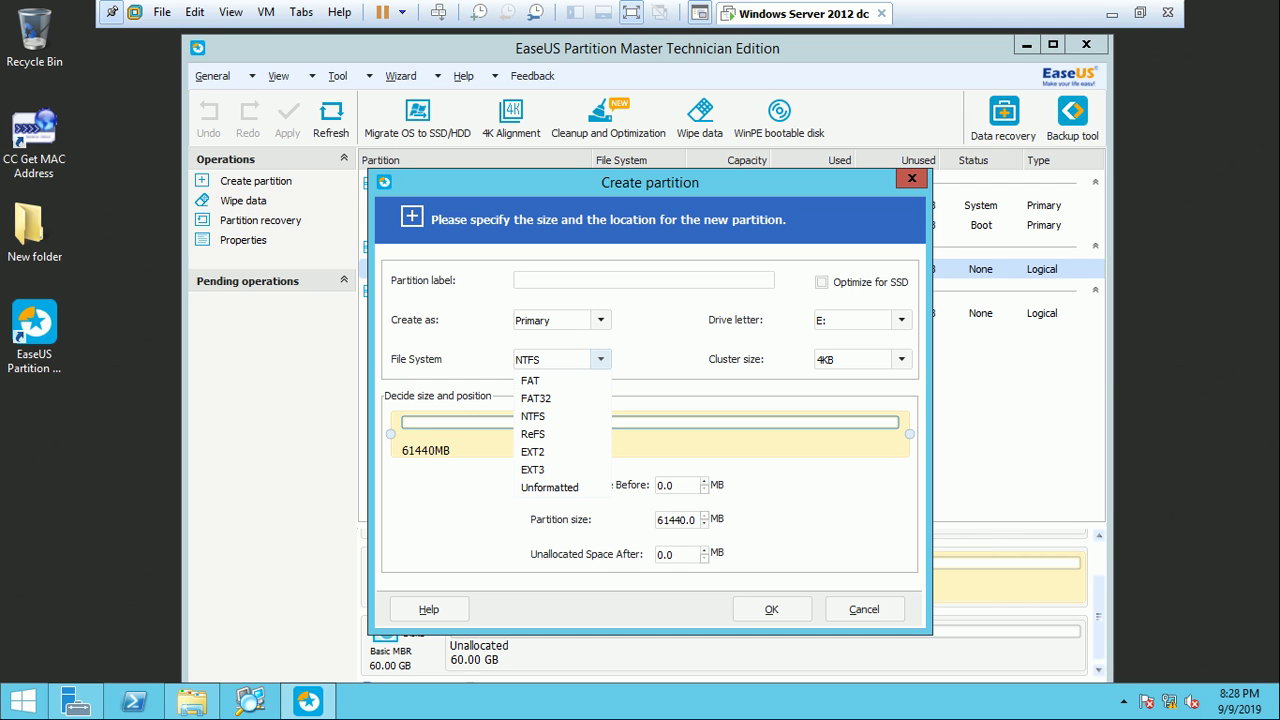
key(Escape)
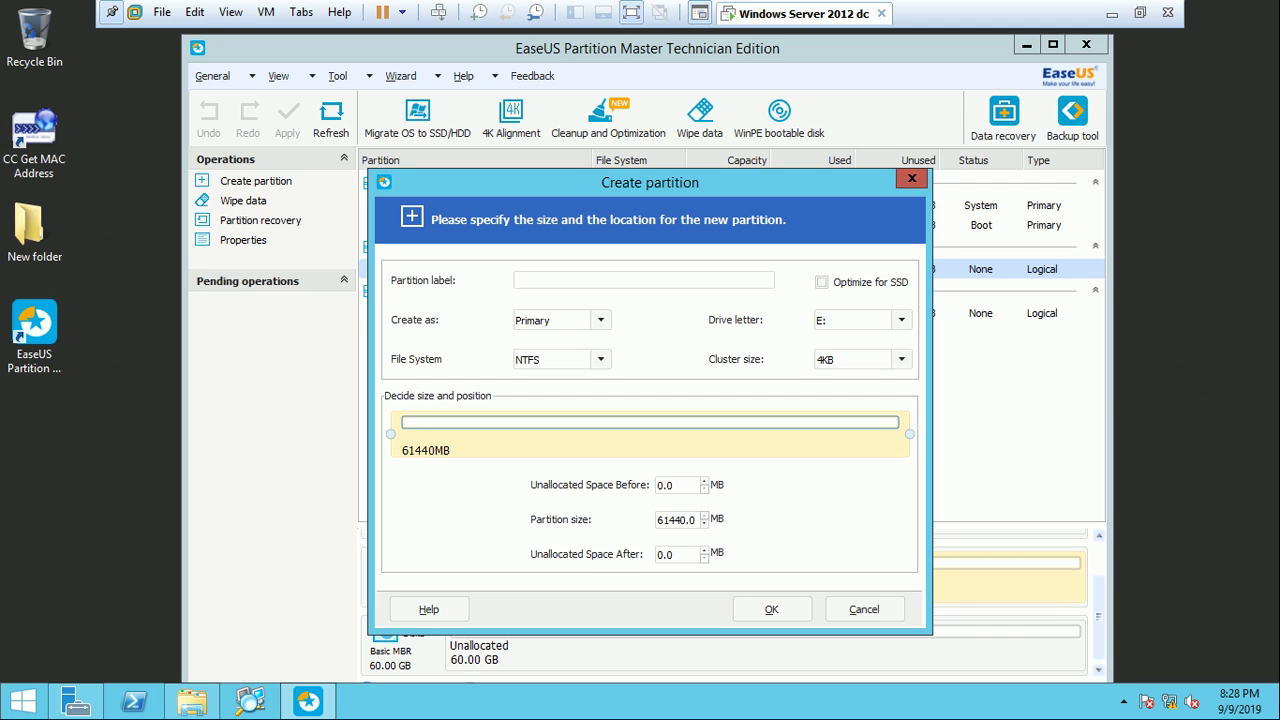
click(901, 359)
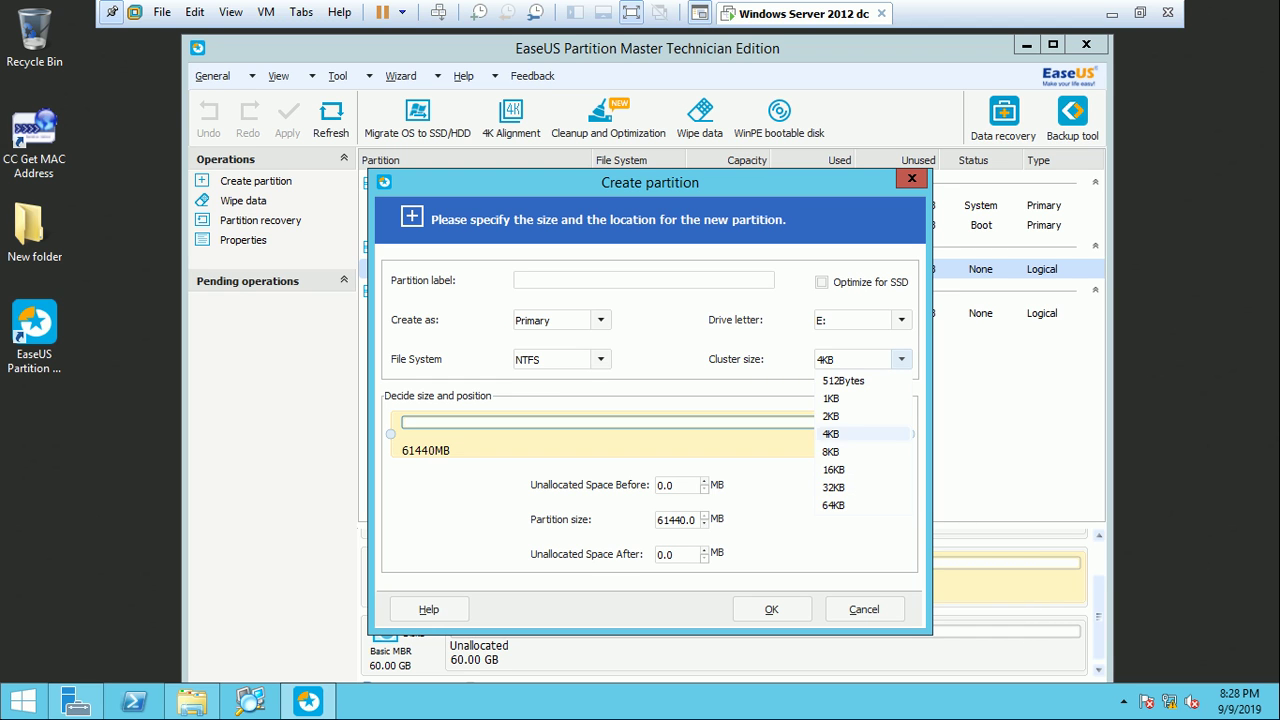
key(Escape)
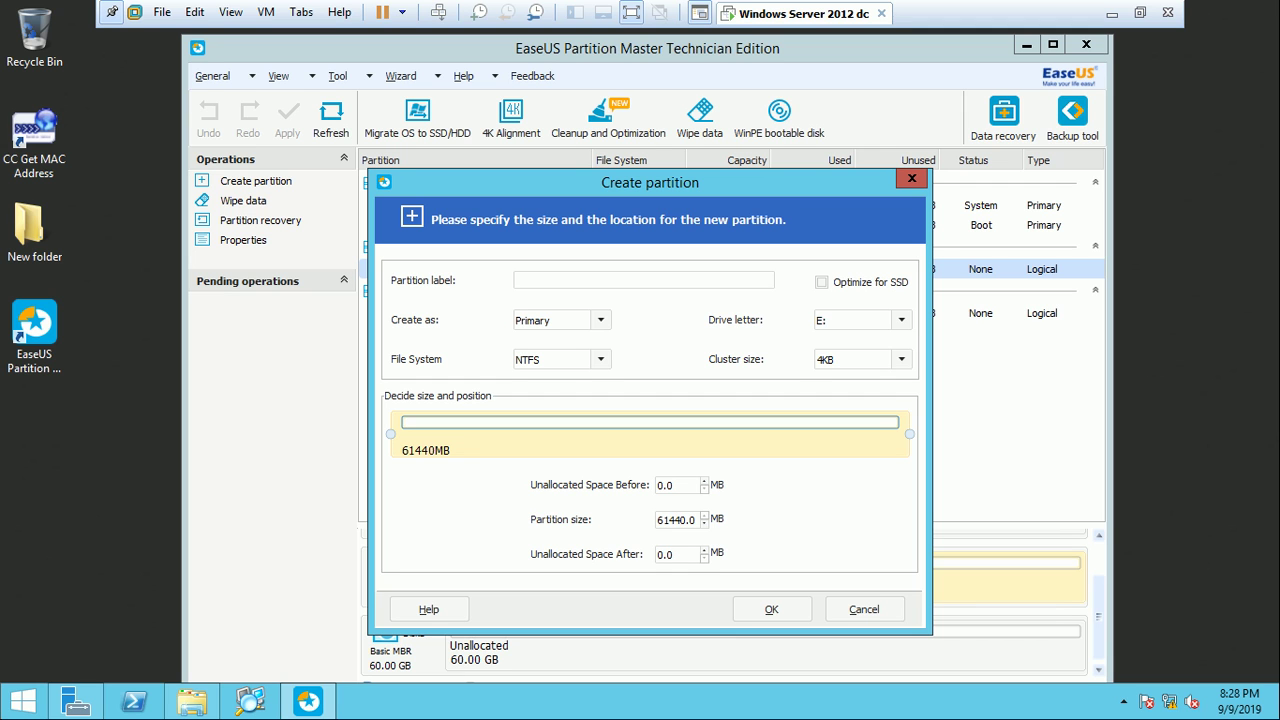
drag(909, 434, 495, 434)
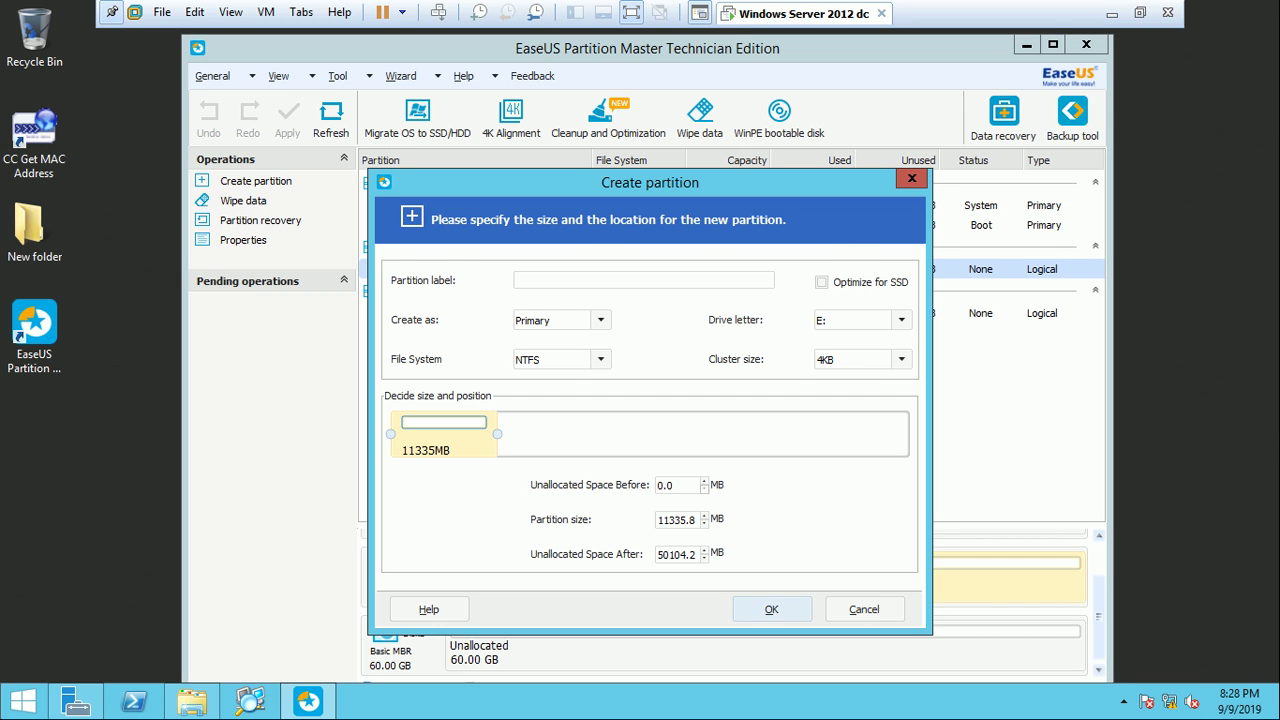
click(771, 609)
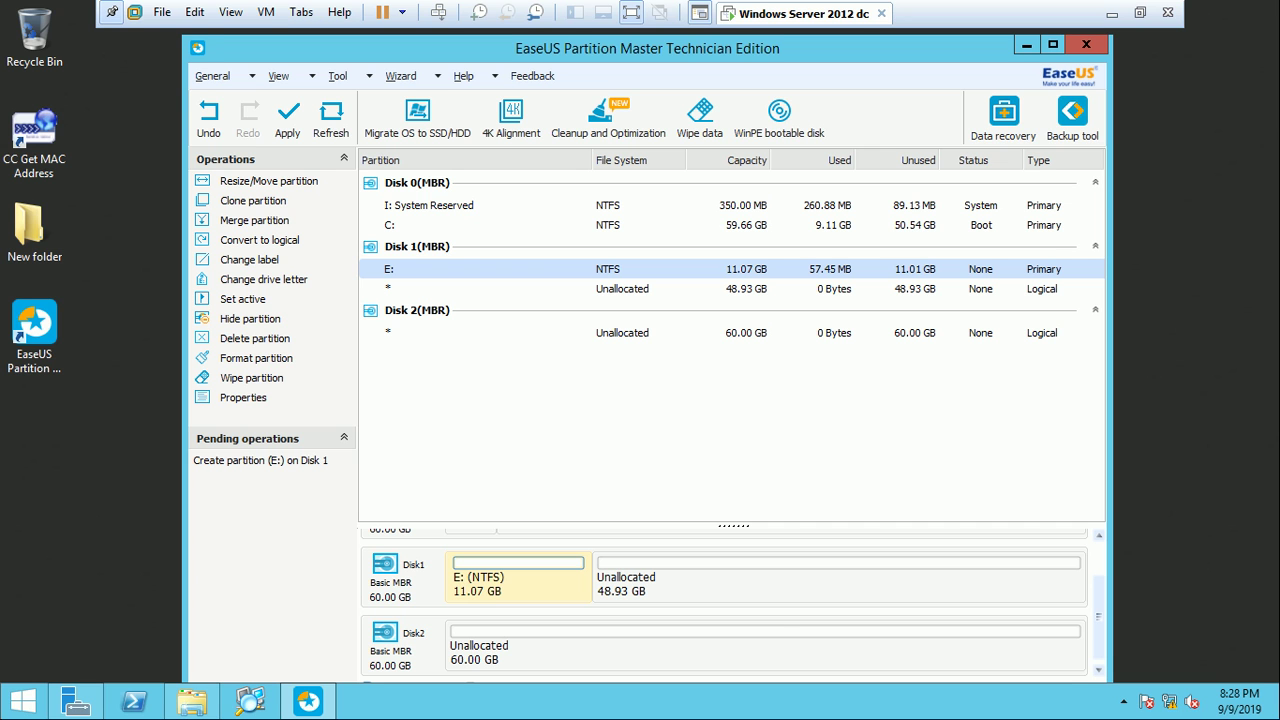
Step: Create a second primary NTFS partition, F:, of about 10169 MB in Disk 1's remaining unallocated space
right_click(656, 572)
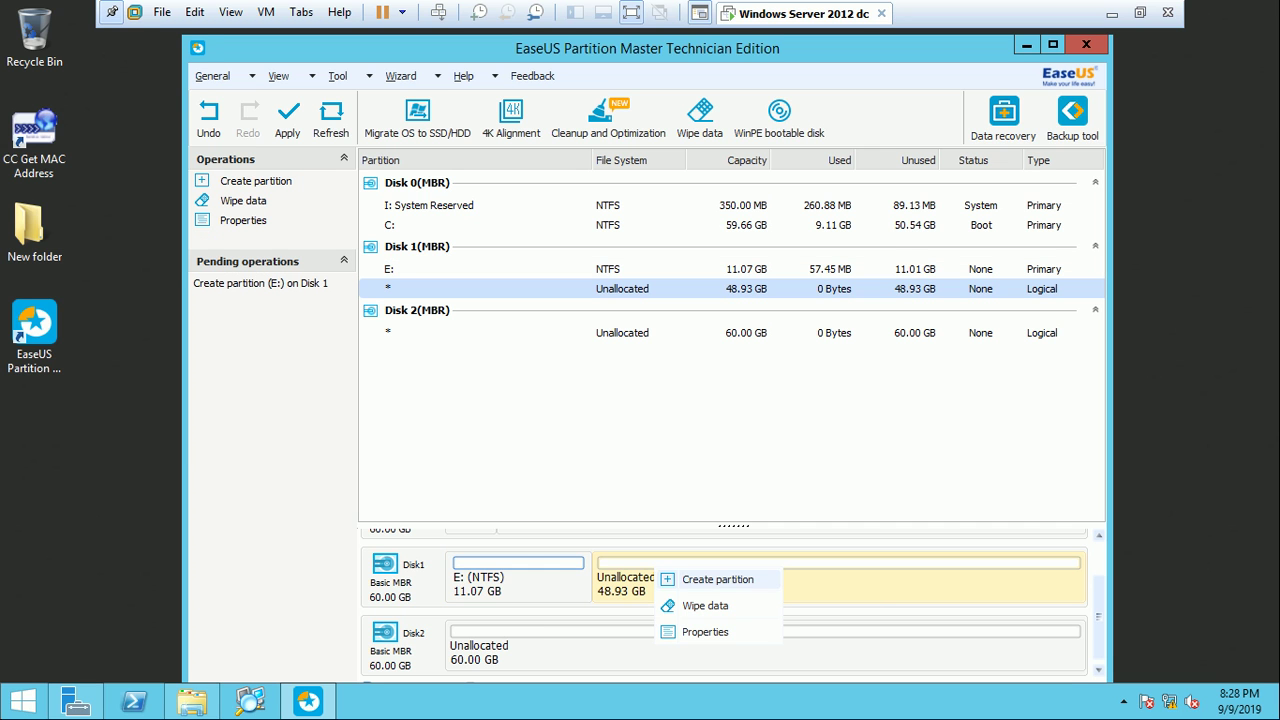
click(712, 580)
click(600, 320)
click(540, 341)
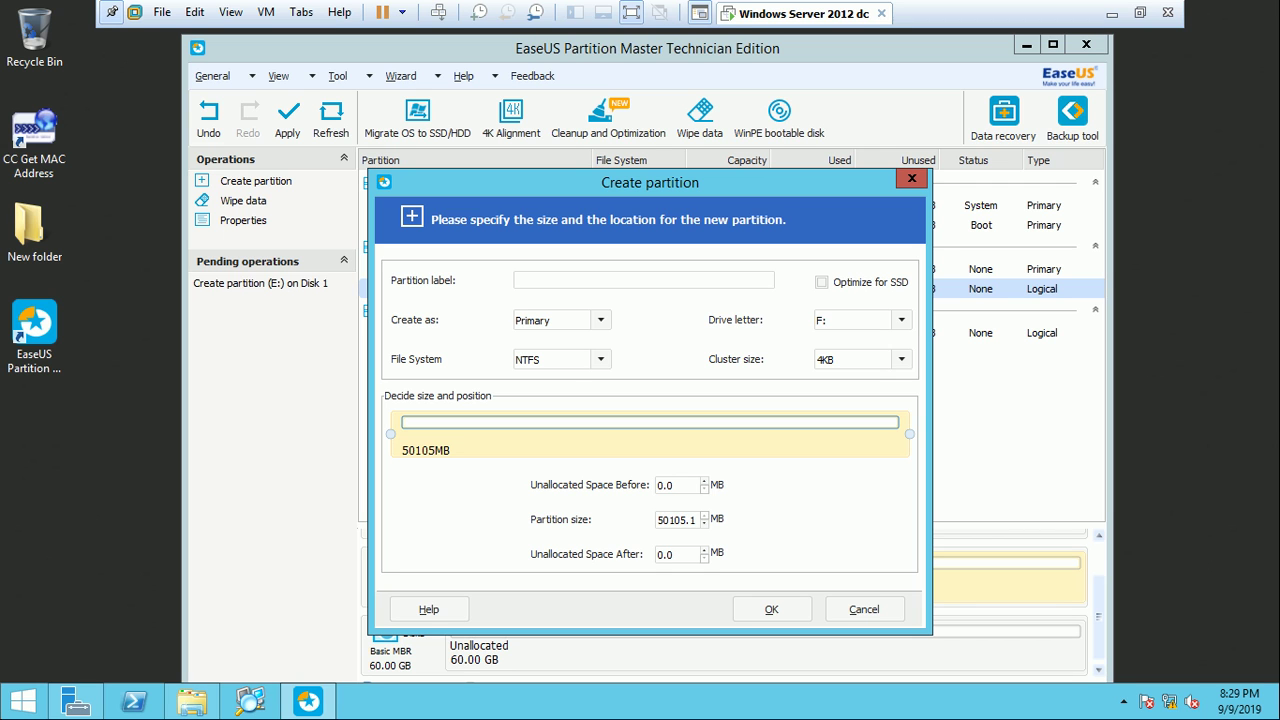
drag(909, 434, 506, 434)
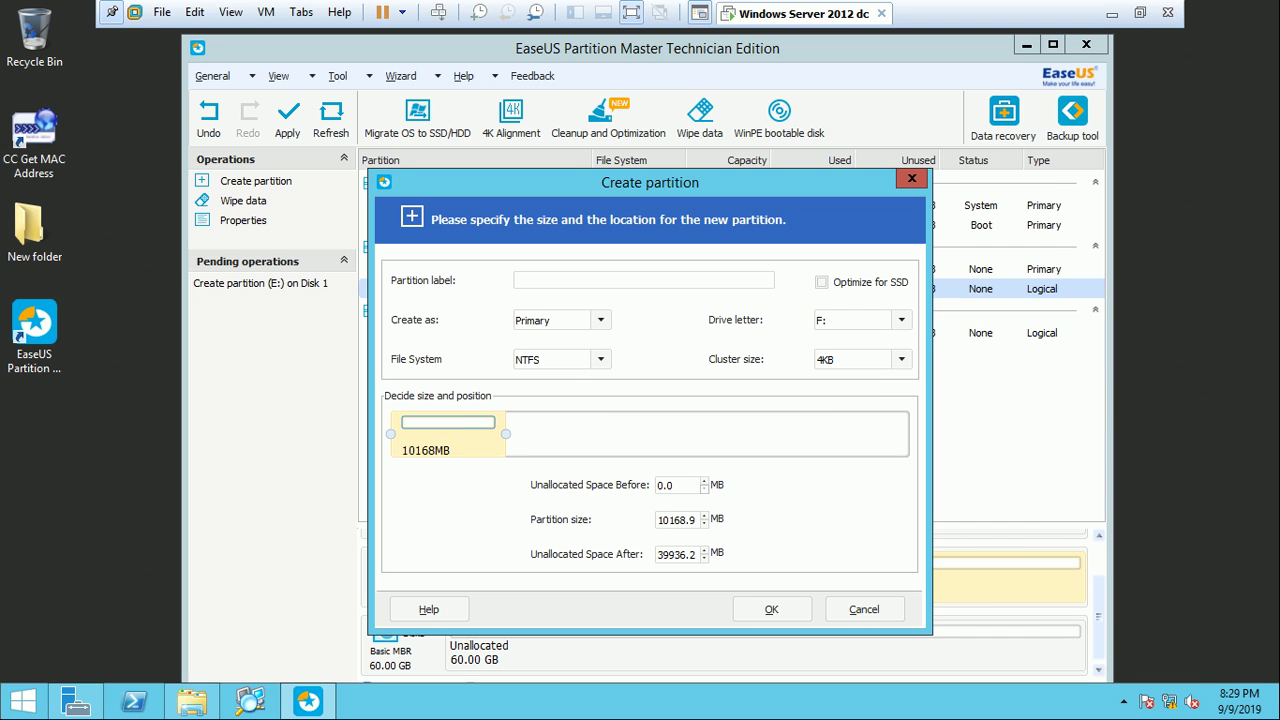
click(771, 609)
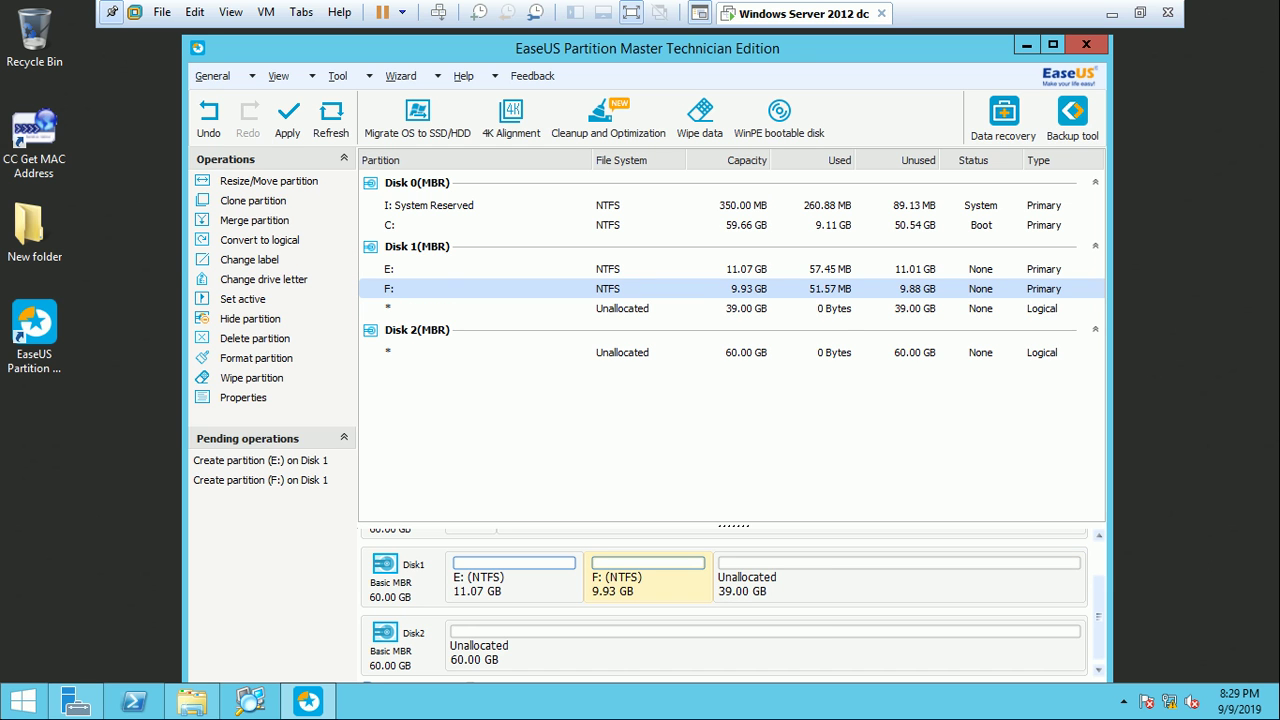
right_click(797, 570)
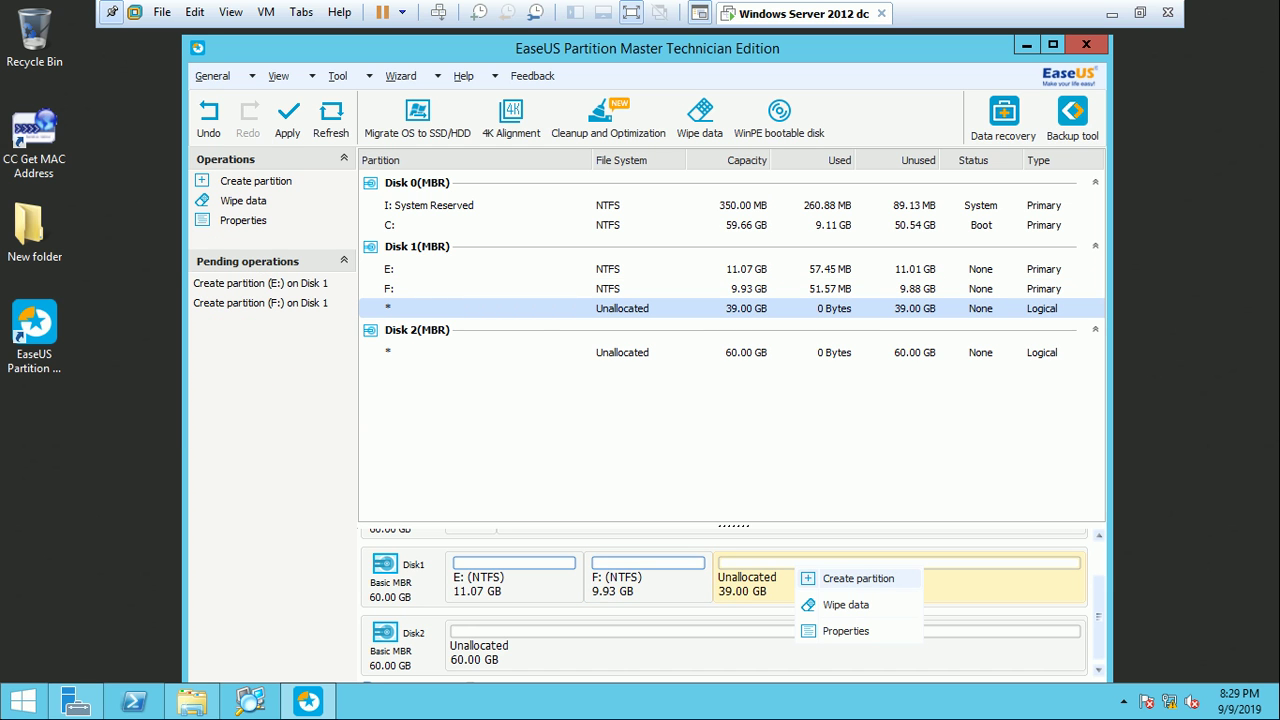
click(858, 578)
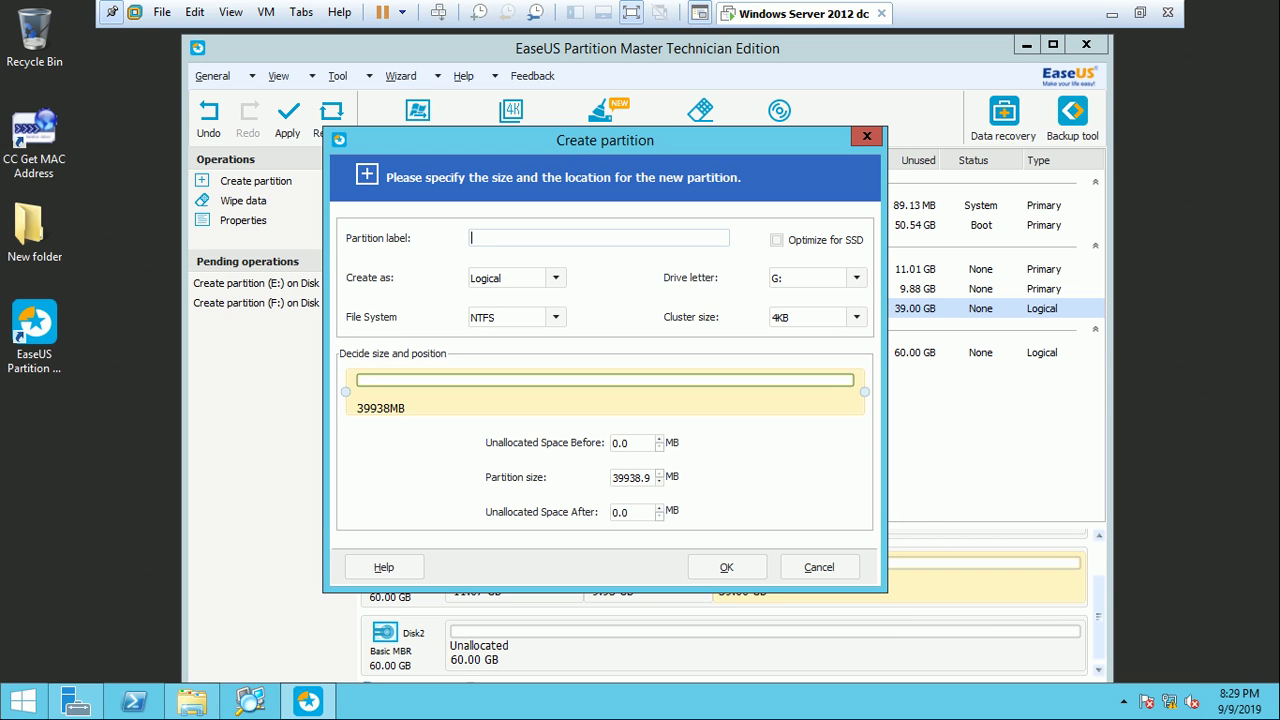
click(867, 136)
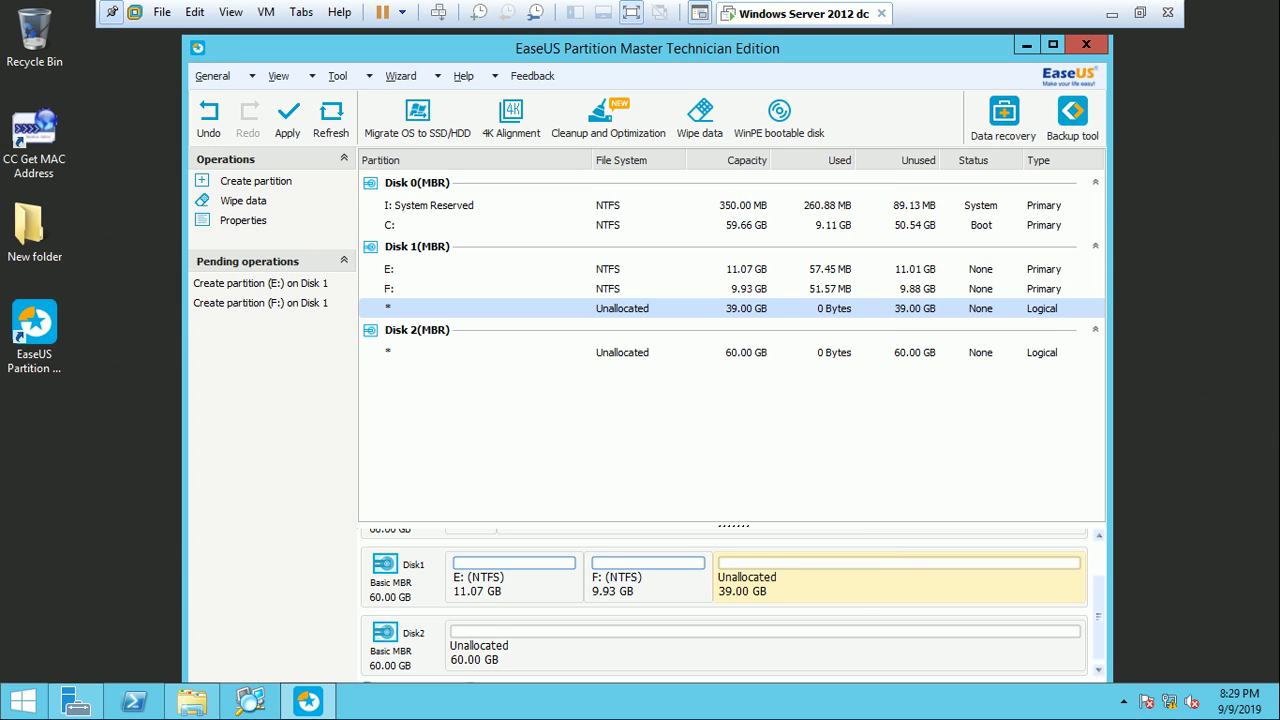
Step: Create a third primary NTFS partition, G:, of about 10906 MB in Disk 1's unallocated space after F:
right_click(784, 568)
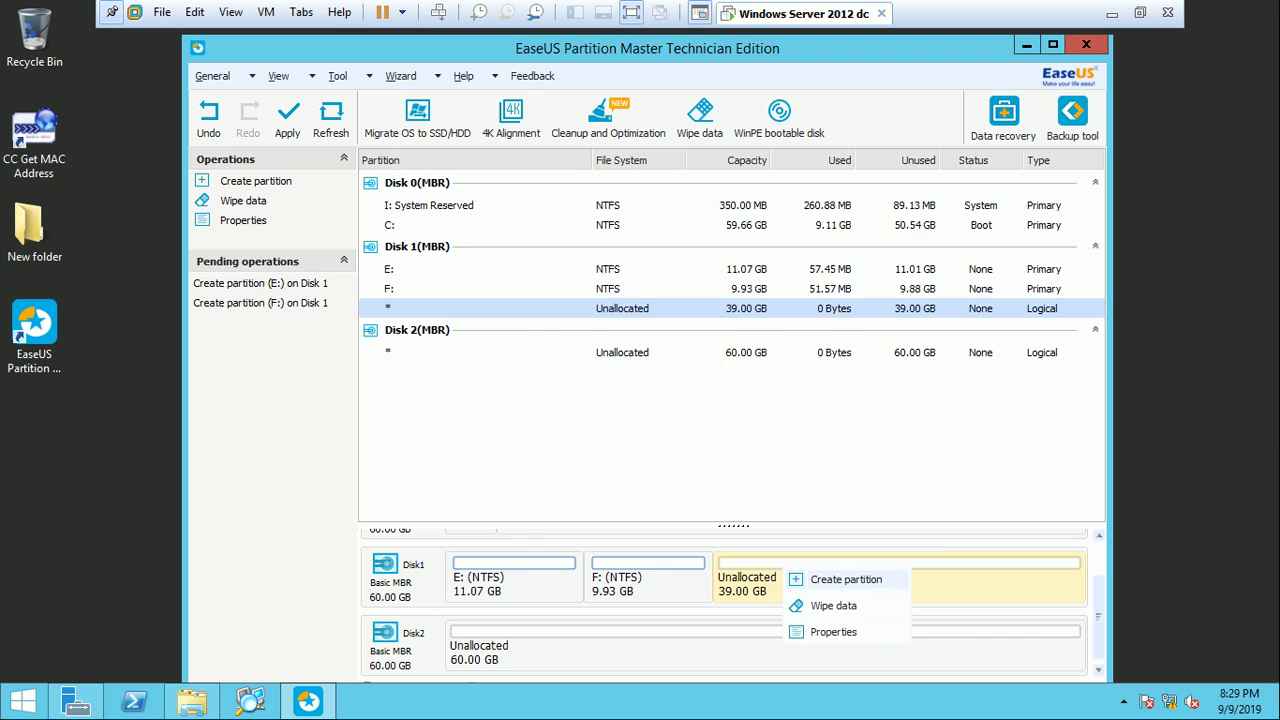
click(822, 579)
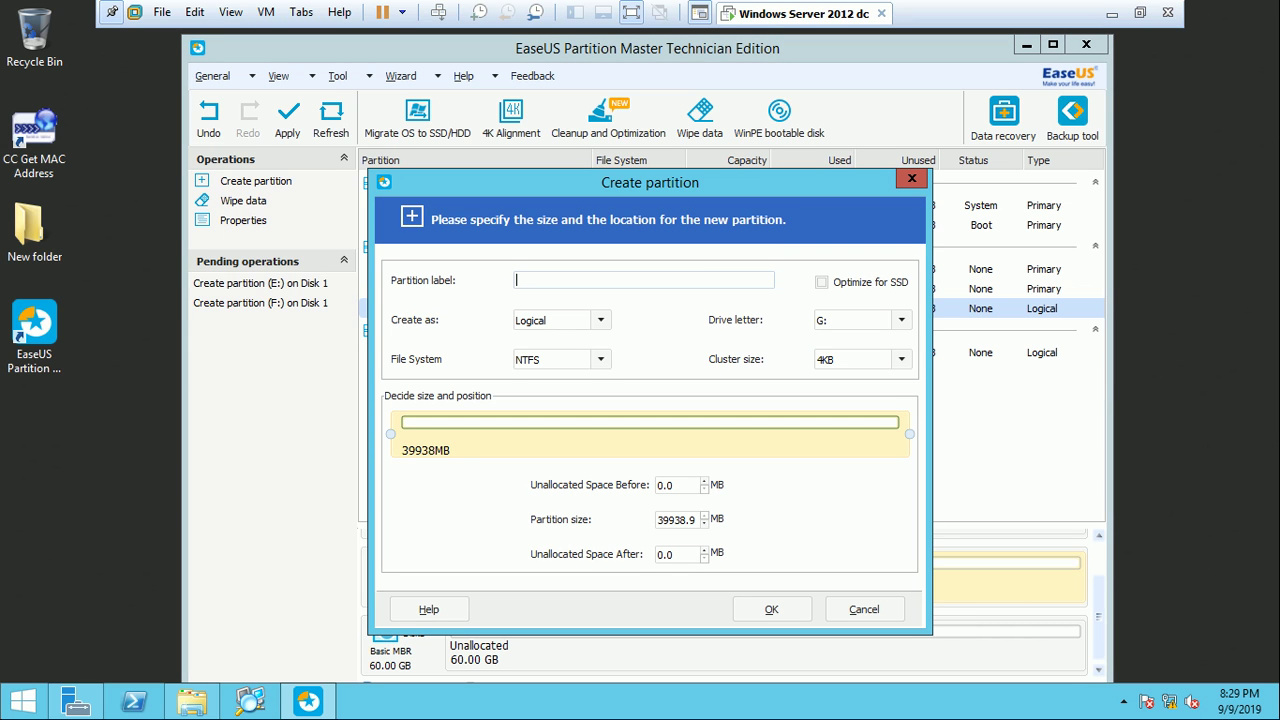
drag(909, 434, 541, 434)
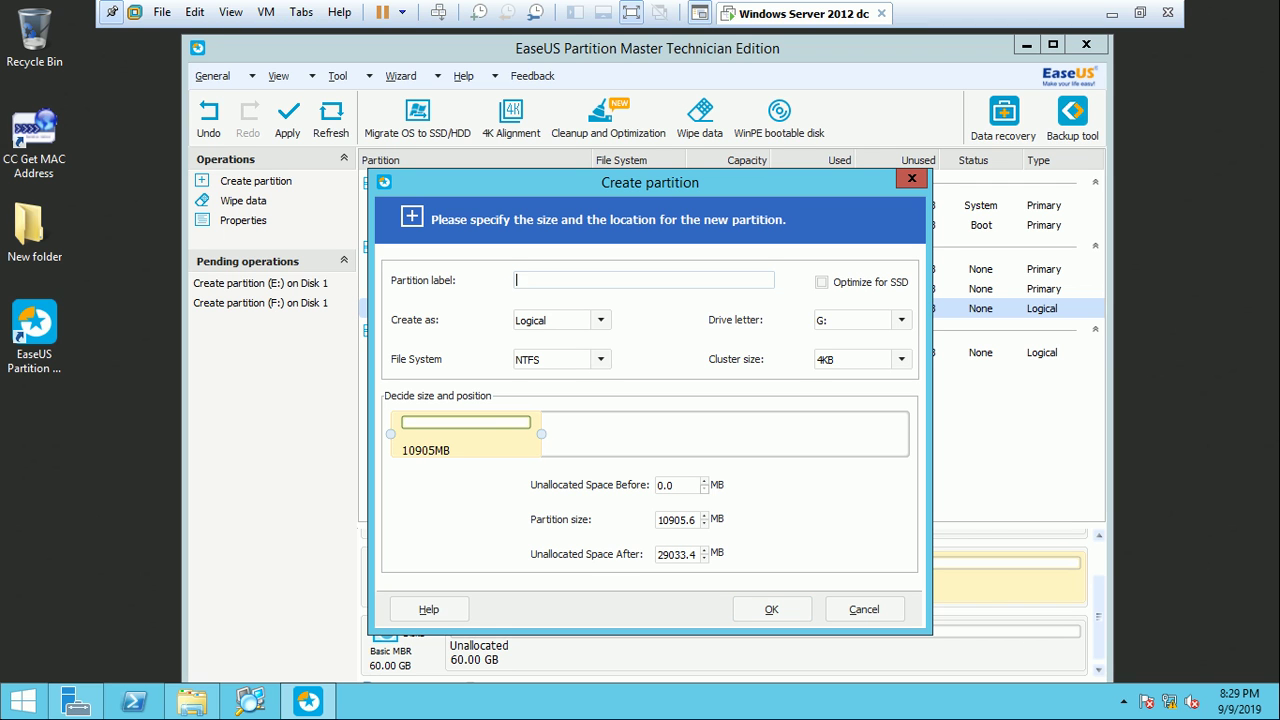
click(600, 320)
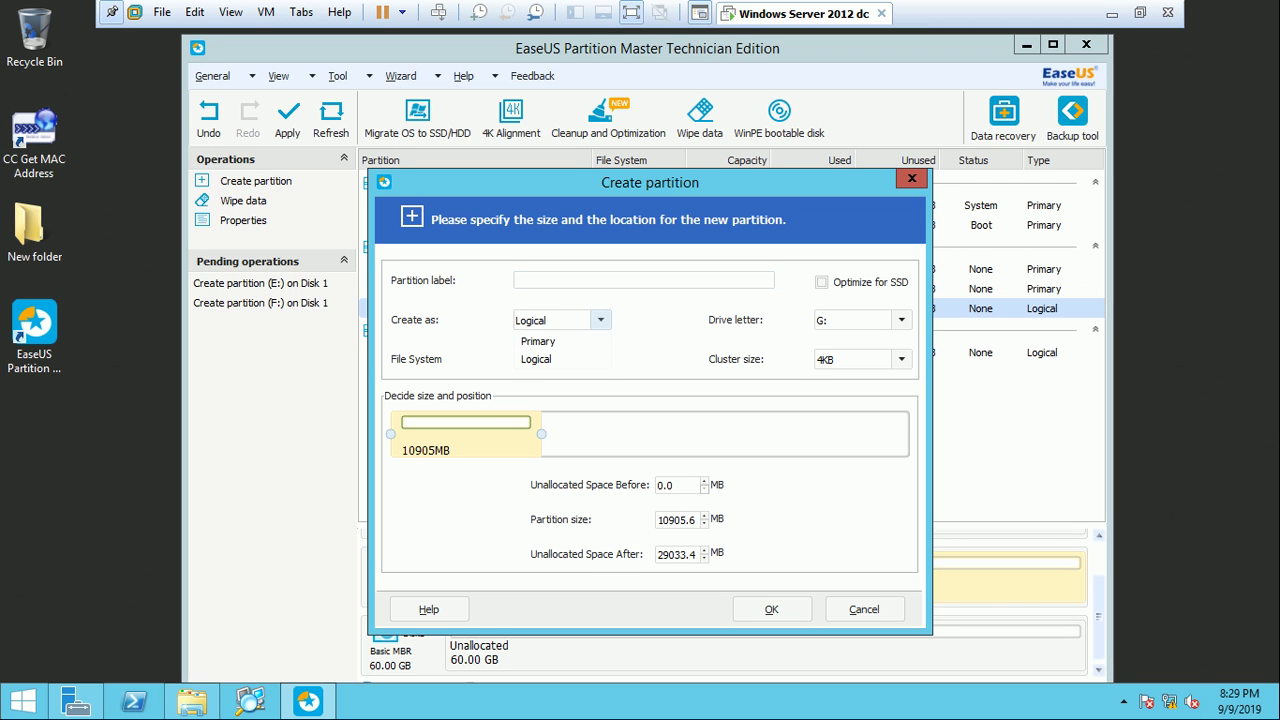
click(538, 341)
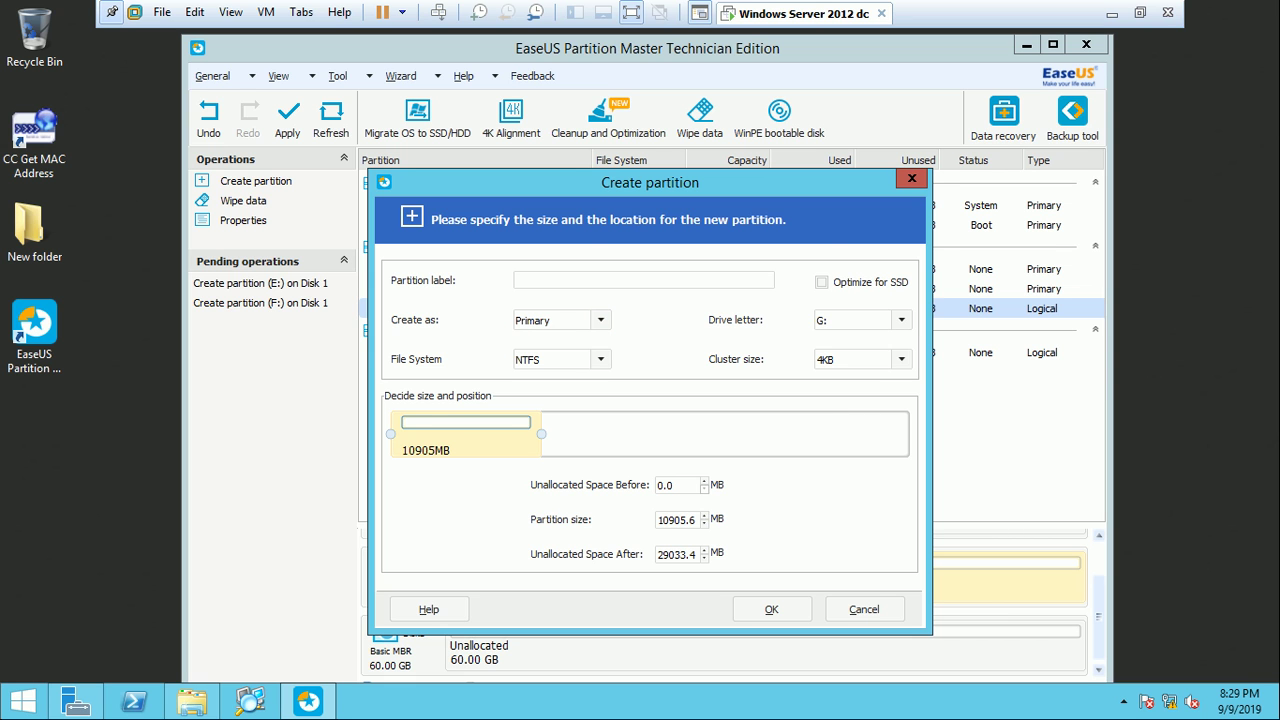
click(771, 609)
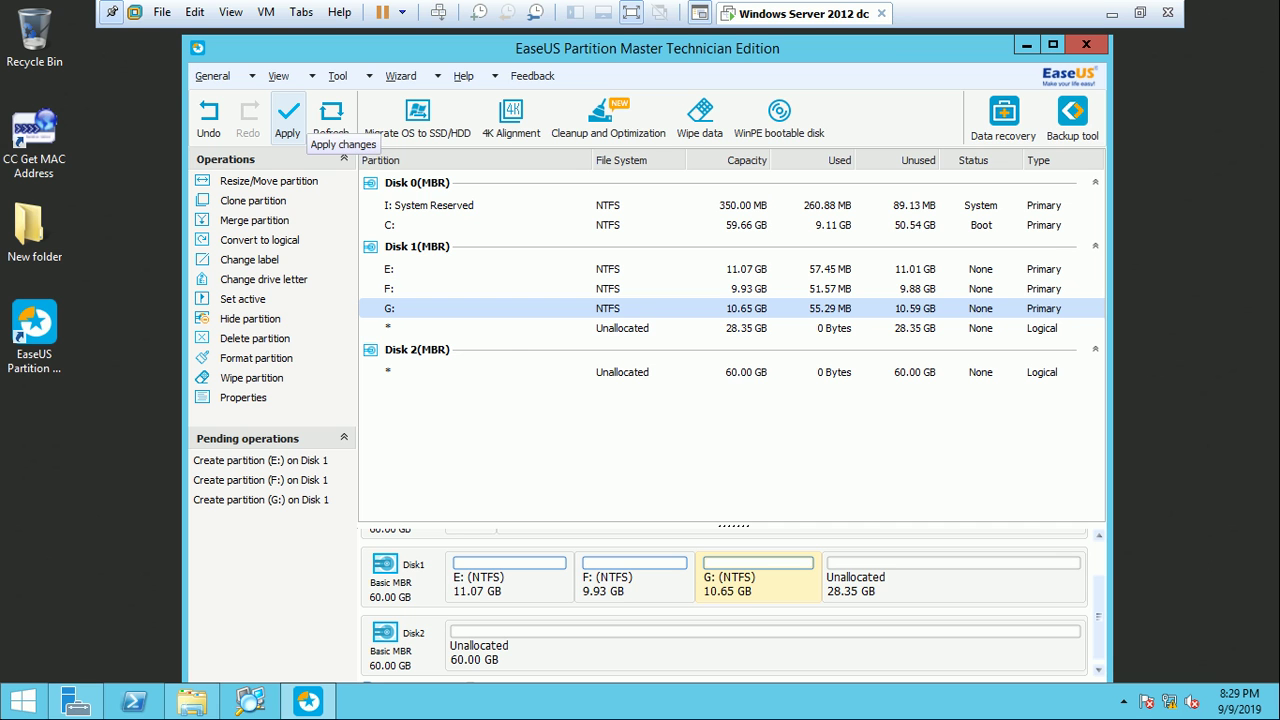
Step: Apply the pending creation of partitions E:, F: and G:, and check each of them on Disk 1
click(288, 118)
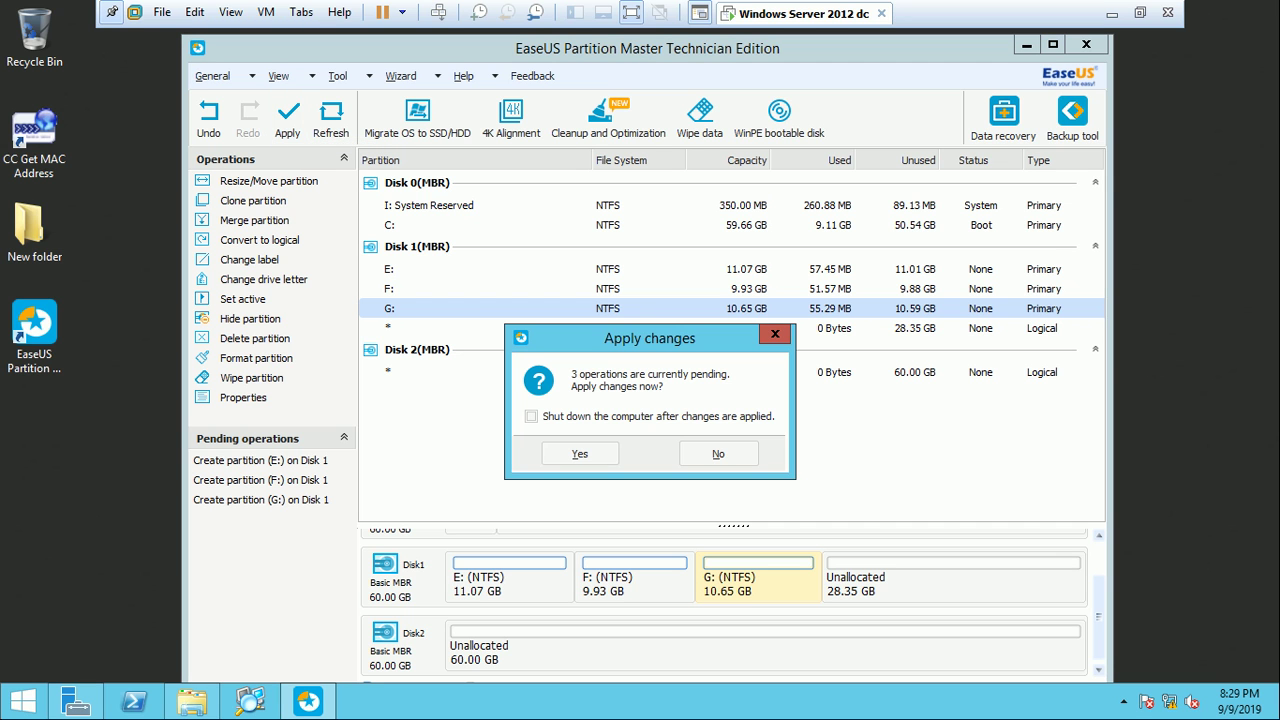
key(Return)
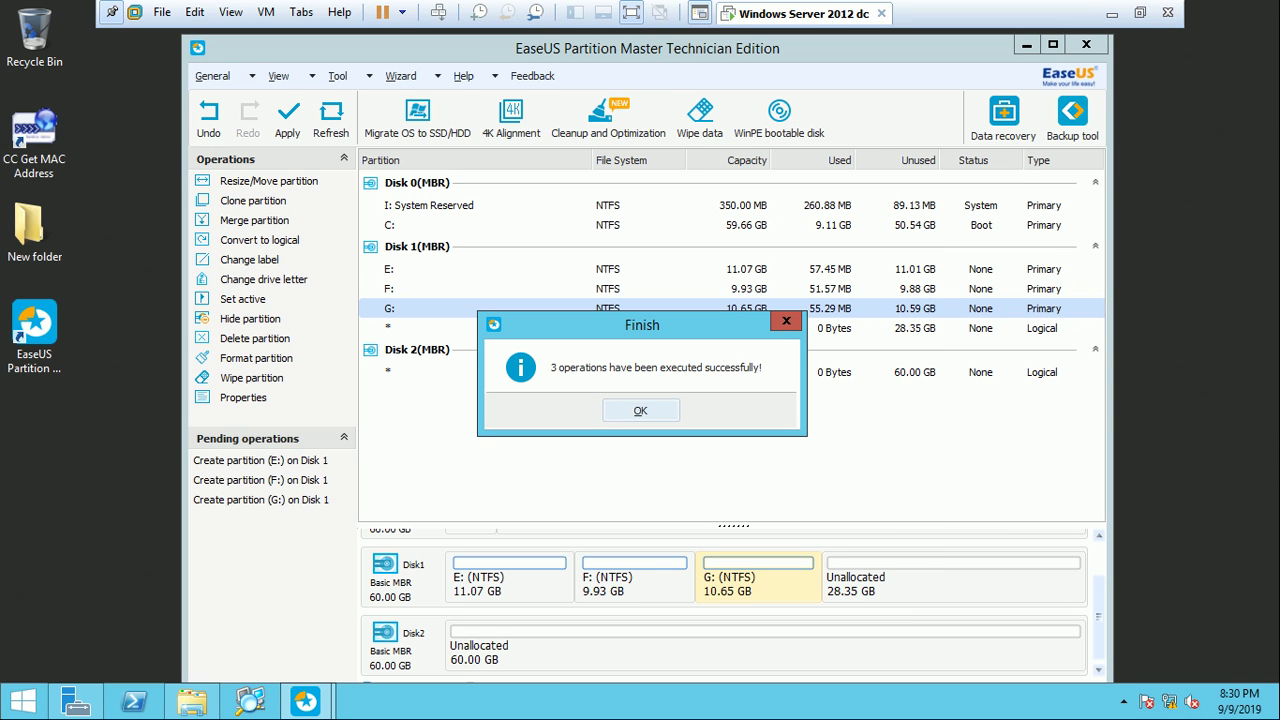
key(Return)
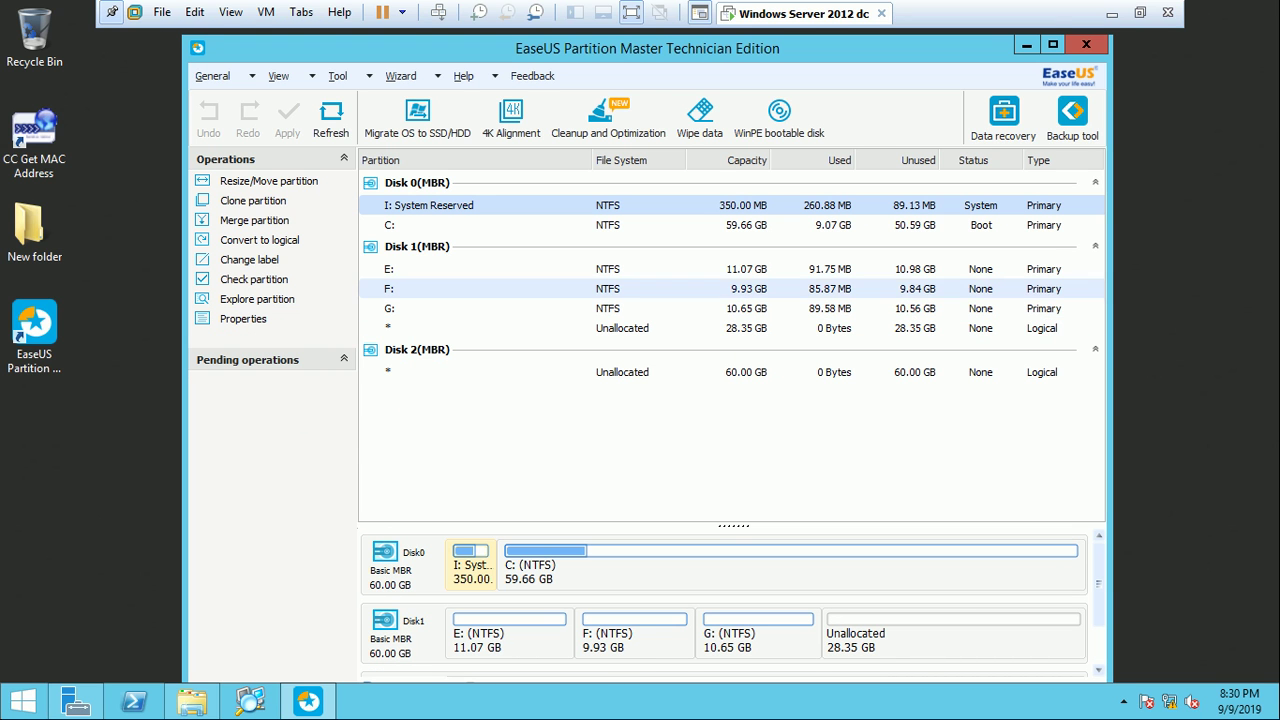
click(430, 269)
click(430, 288)
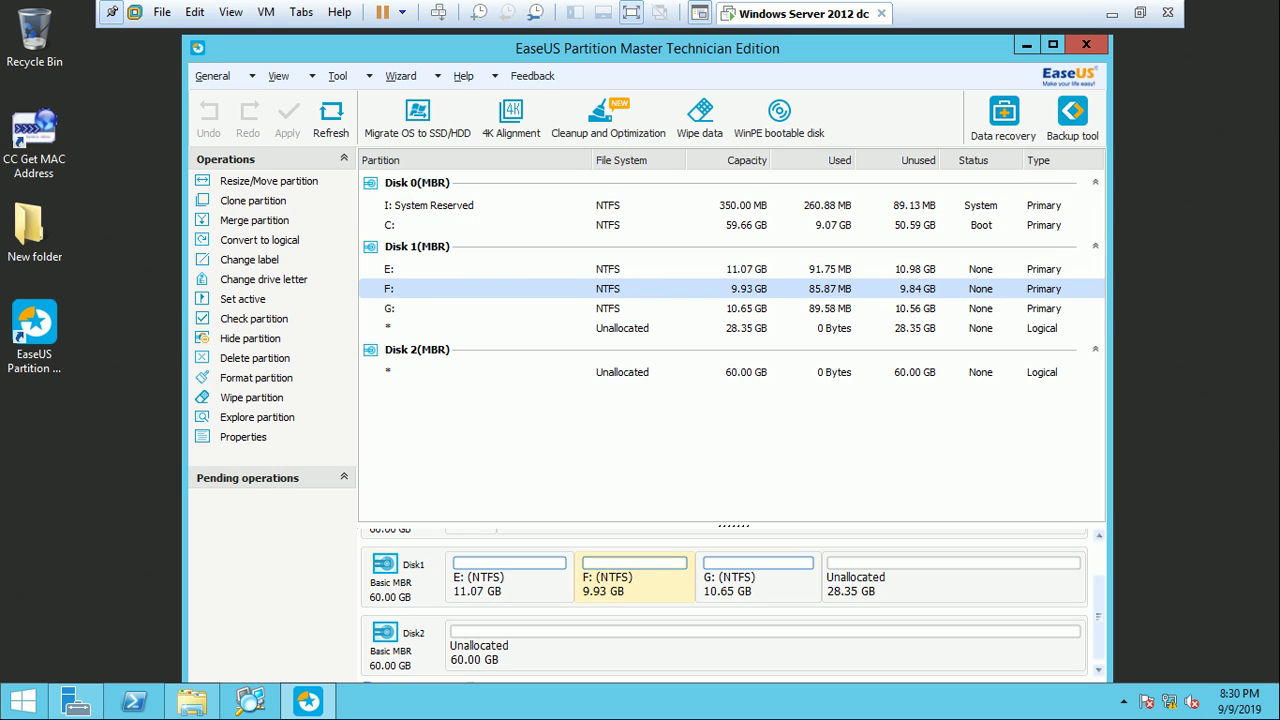
click(430, 308)
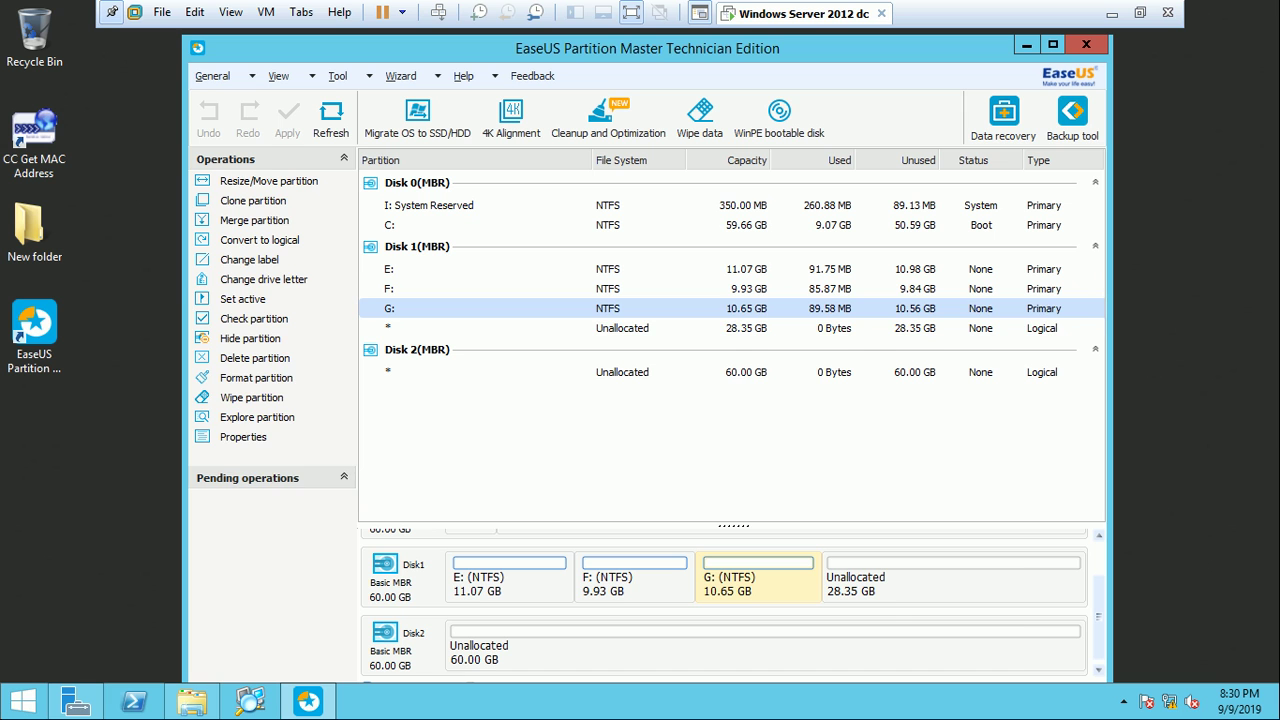
Step: Create a fourth primary NTFS partition, H:, of about 10125 MB in Disk 1's unallocated space after G:
right_click(888, 572)
click(950, 579)
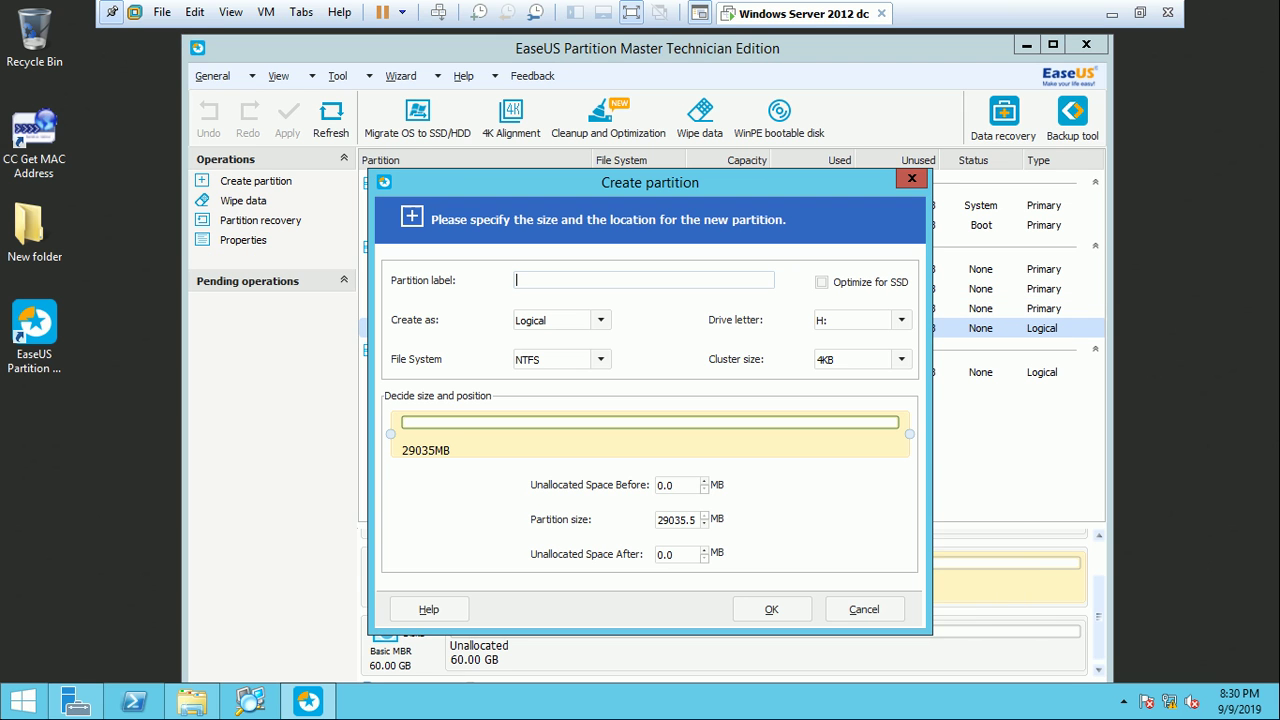
click(600, 320)
click(540, 338)
drag(909, 434, 578, 434)
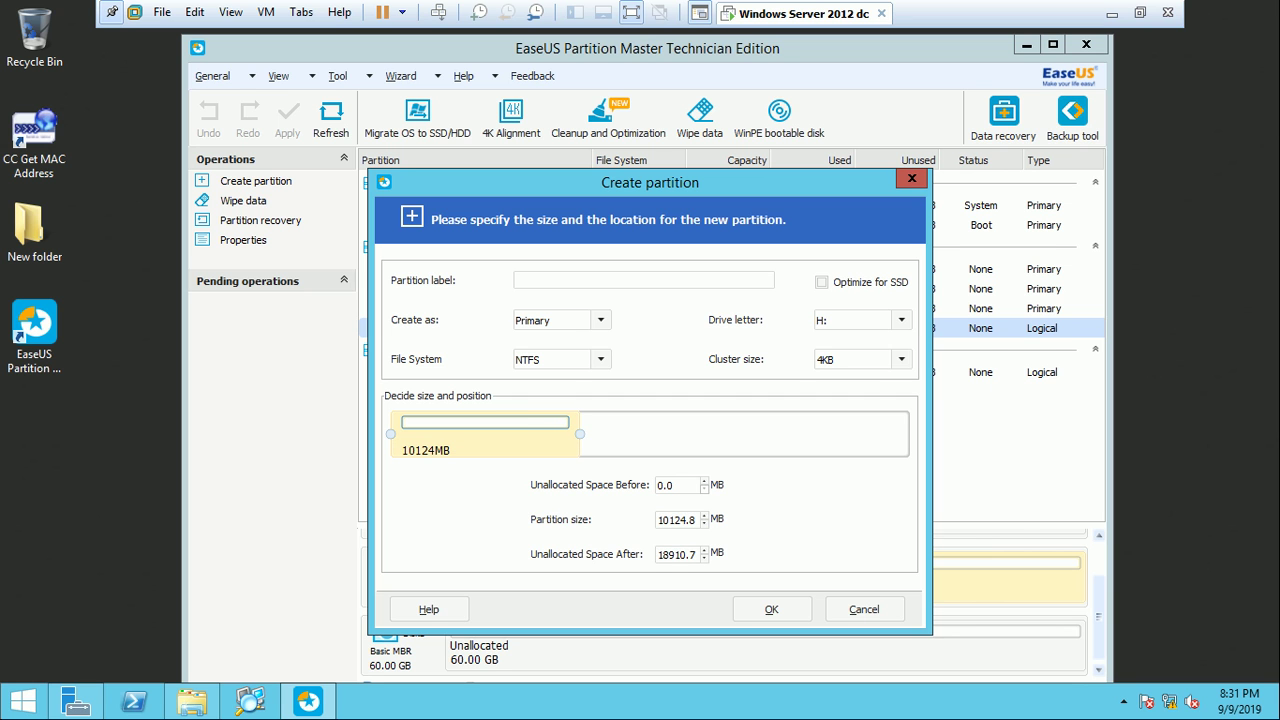
click(771, 609)
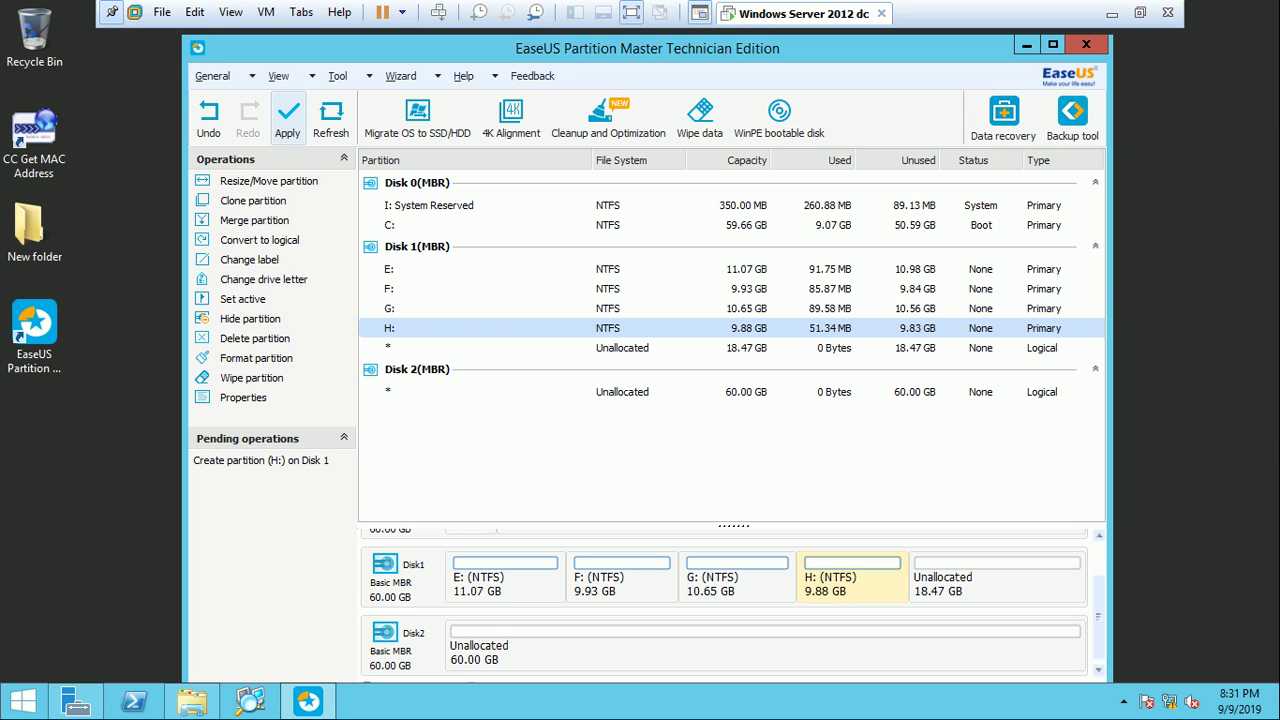
Step: Apply the pending creation of partition H: on Disk 1 and dismiss the completion notice
click(287, 116)
click(579, 453)
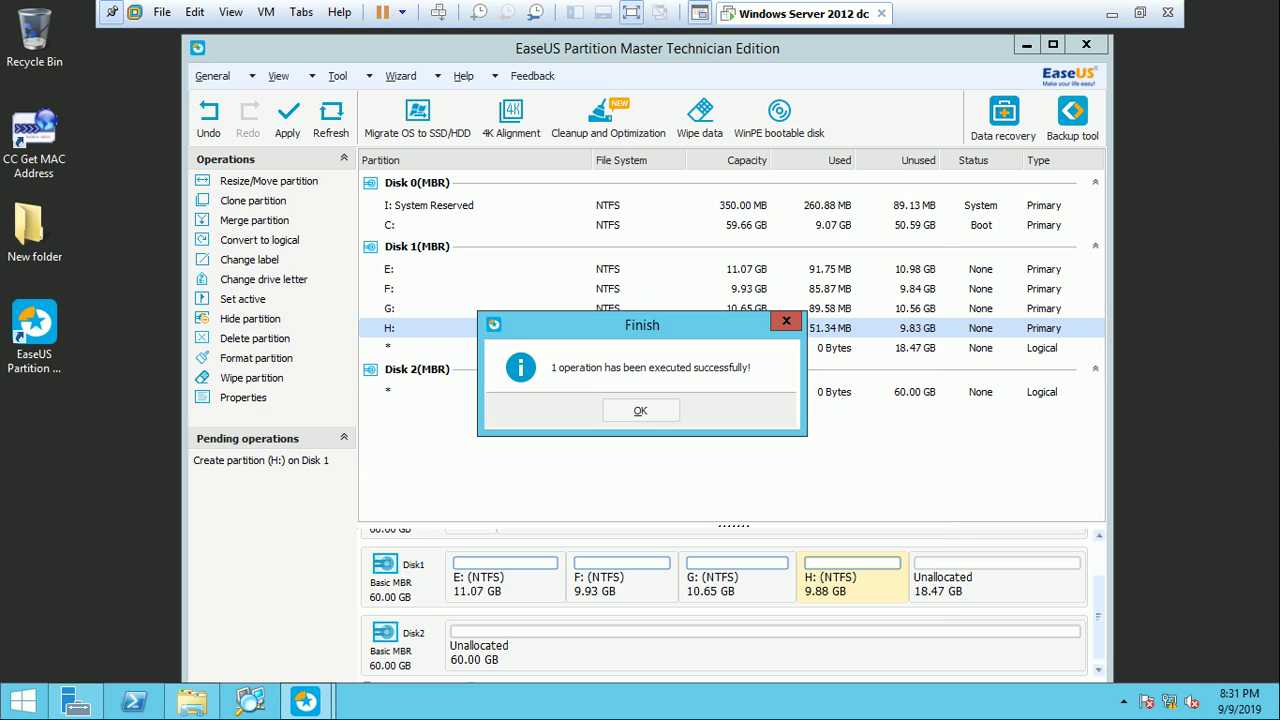
click(640, 409)
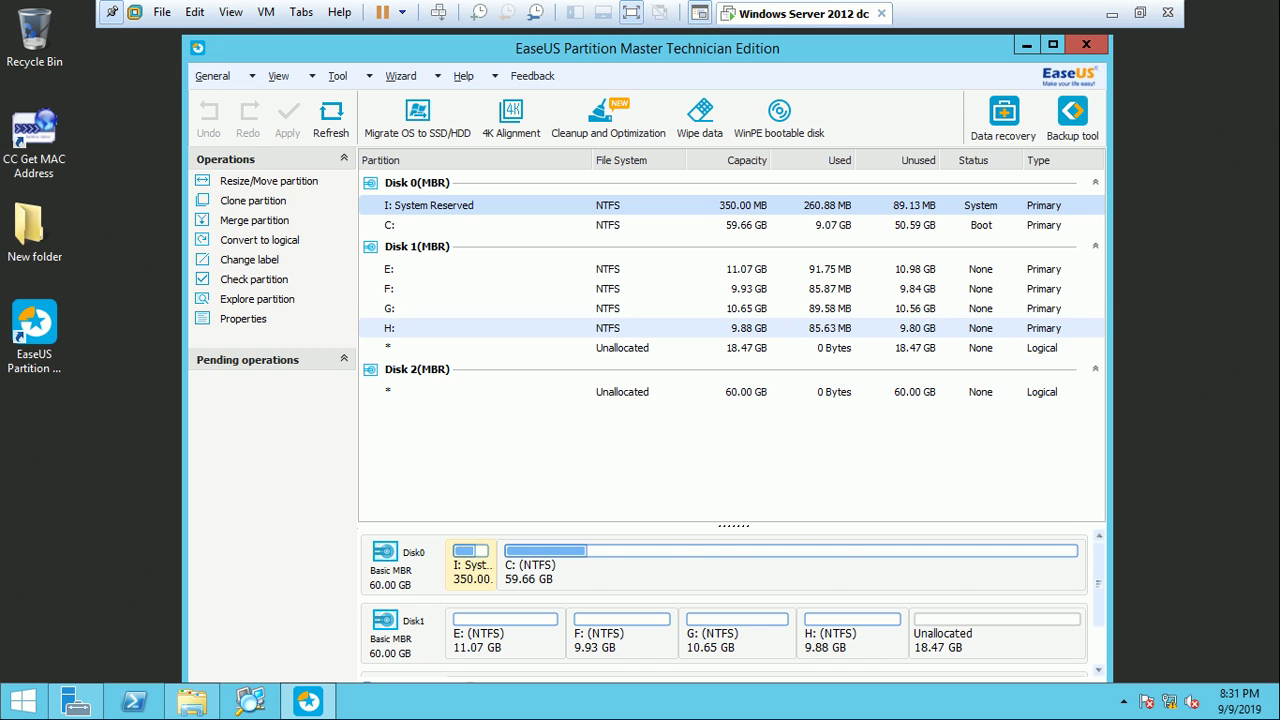
Step: Try to create a fifth partition in the unallocated space after H: on Disk 1, and dismiss the warning
click(450, 269)
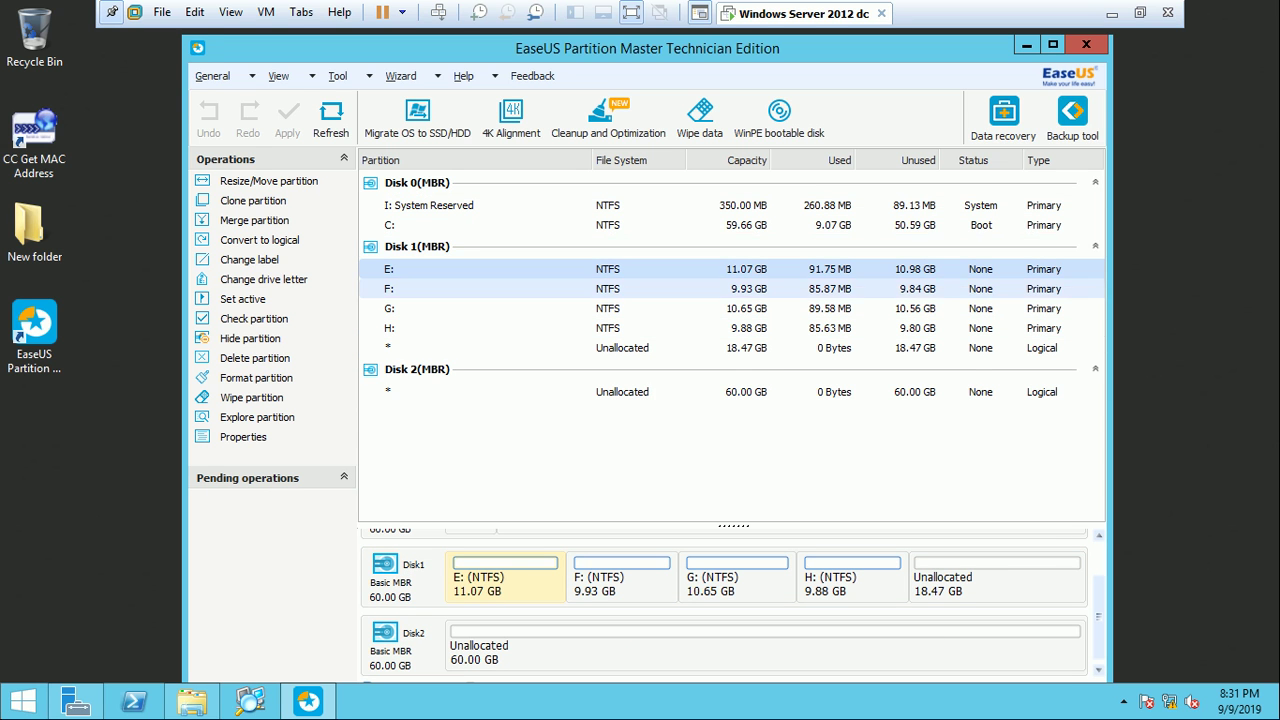
click(450, 288)
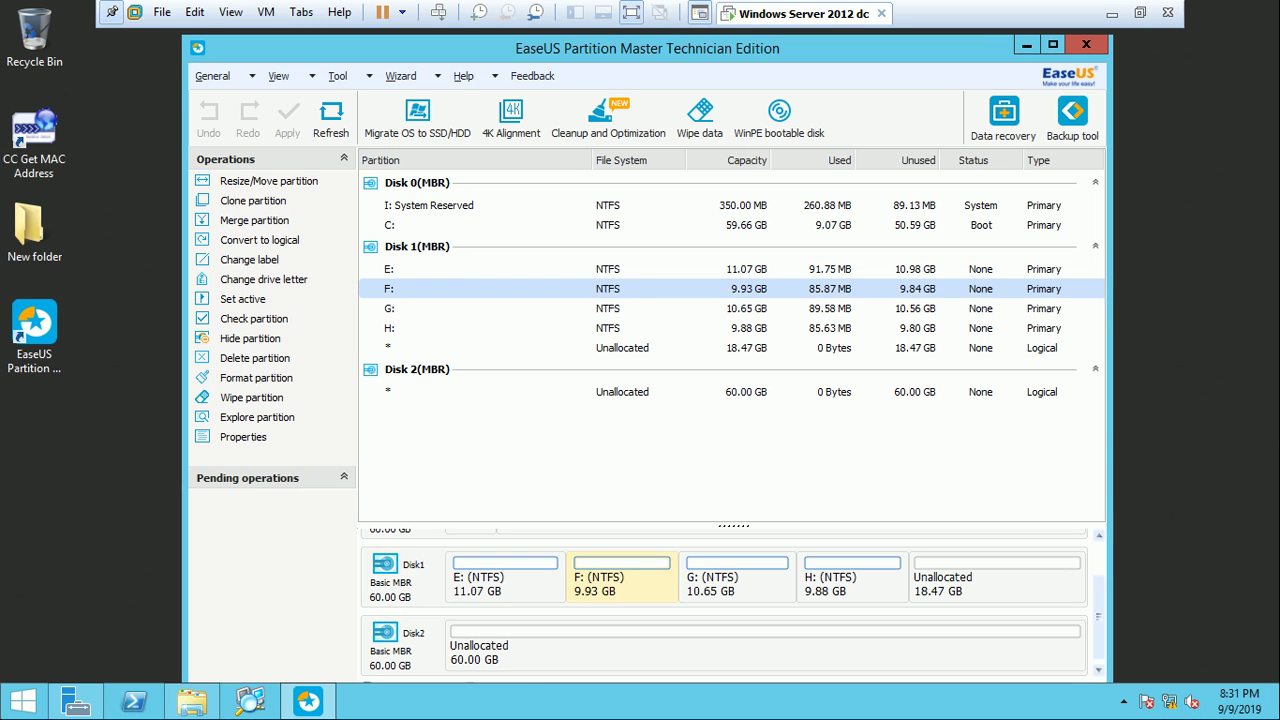
click(450, 308)
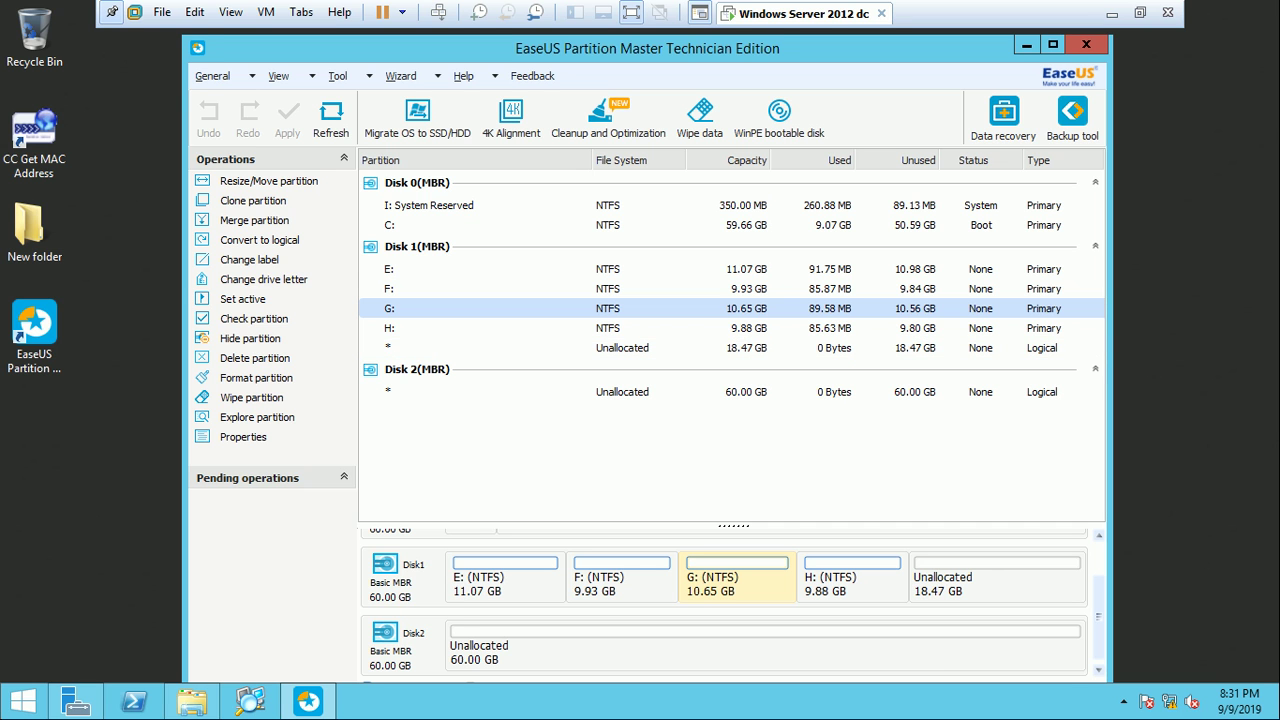
right_click(948, 564)
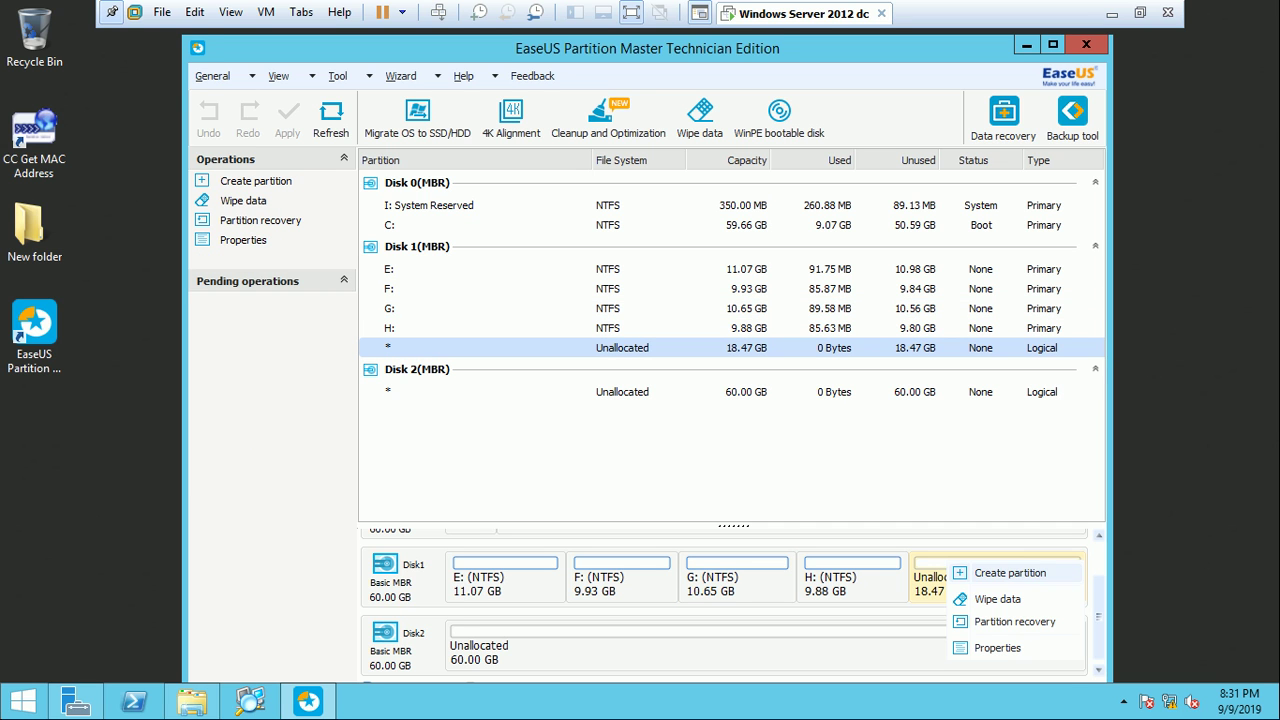
click(1010, 572)
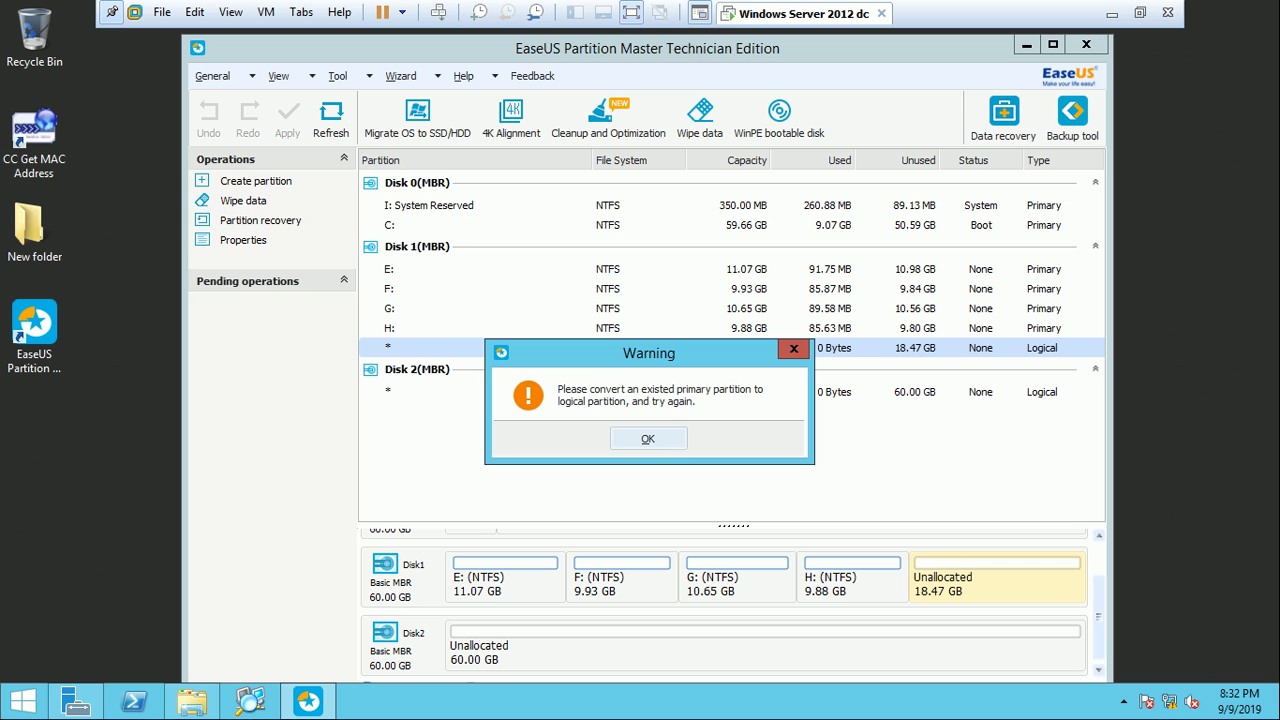
click(648, 439)
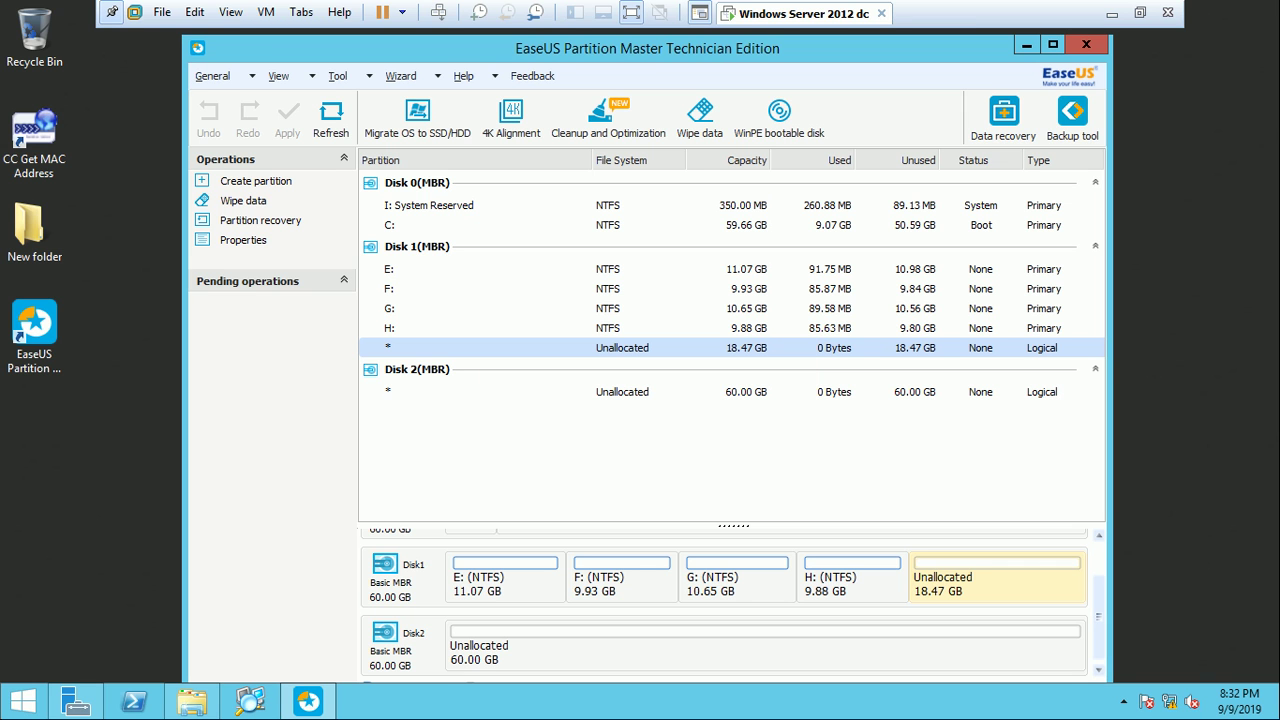
Step: Check partitions E: through H: on Disk 1 and queue the deletion of partition H:
click(480, 269)
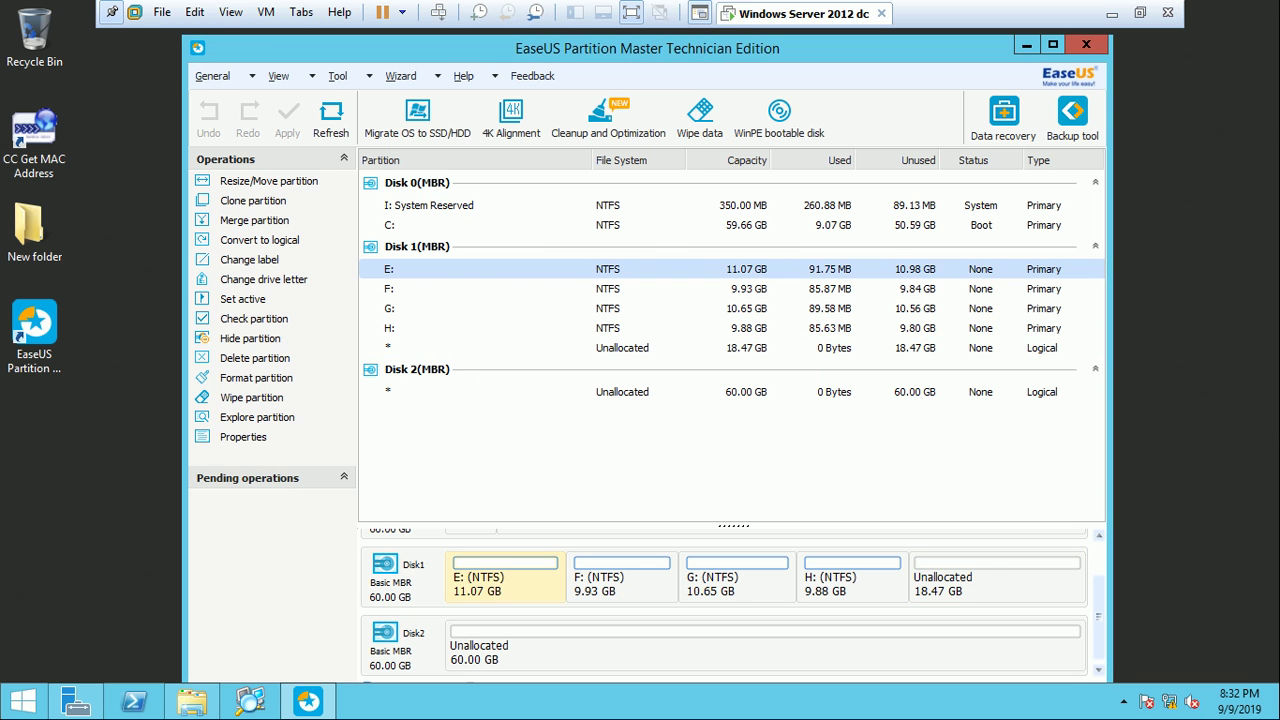
click(480, 288)
click(480, 308)
click(480, 328)
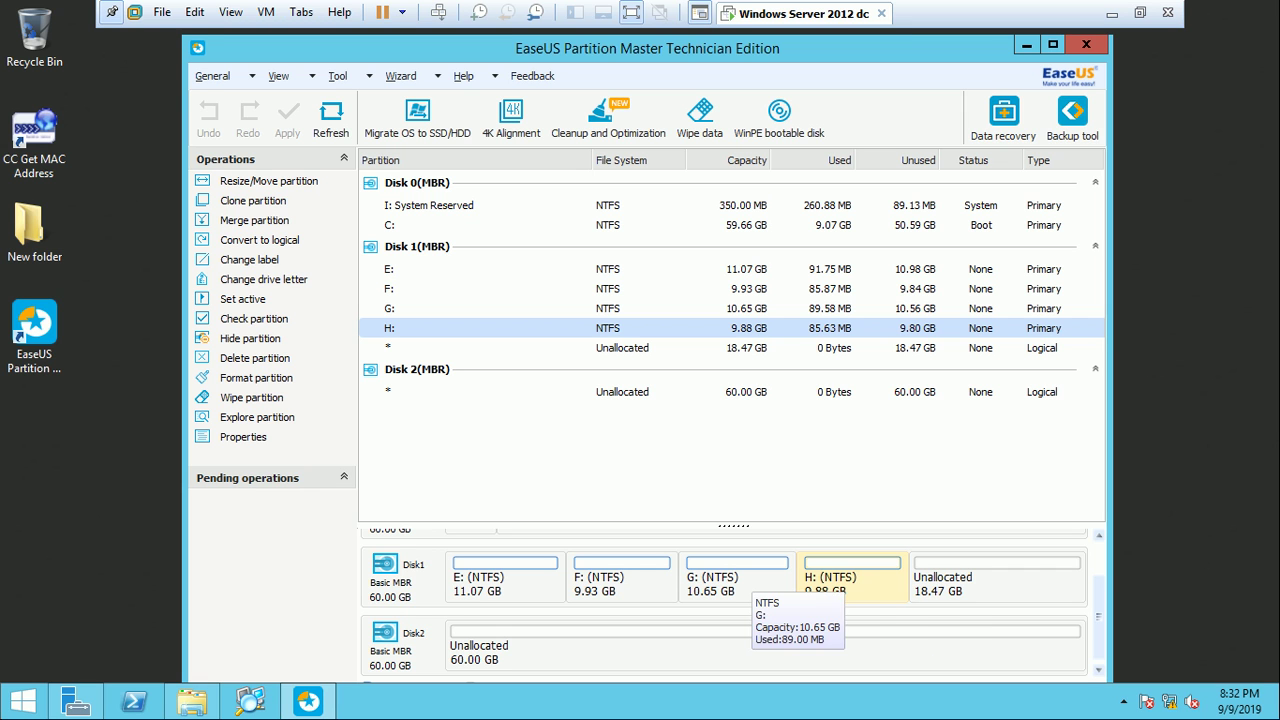
right_click(856, 572)
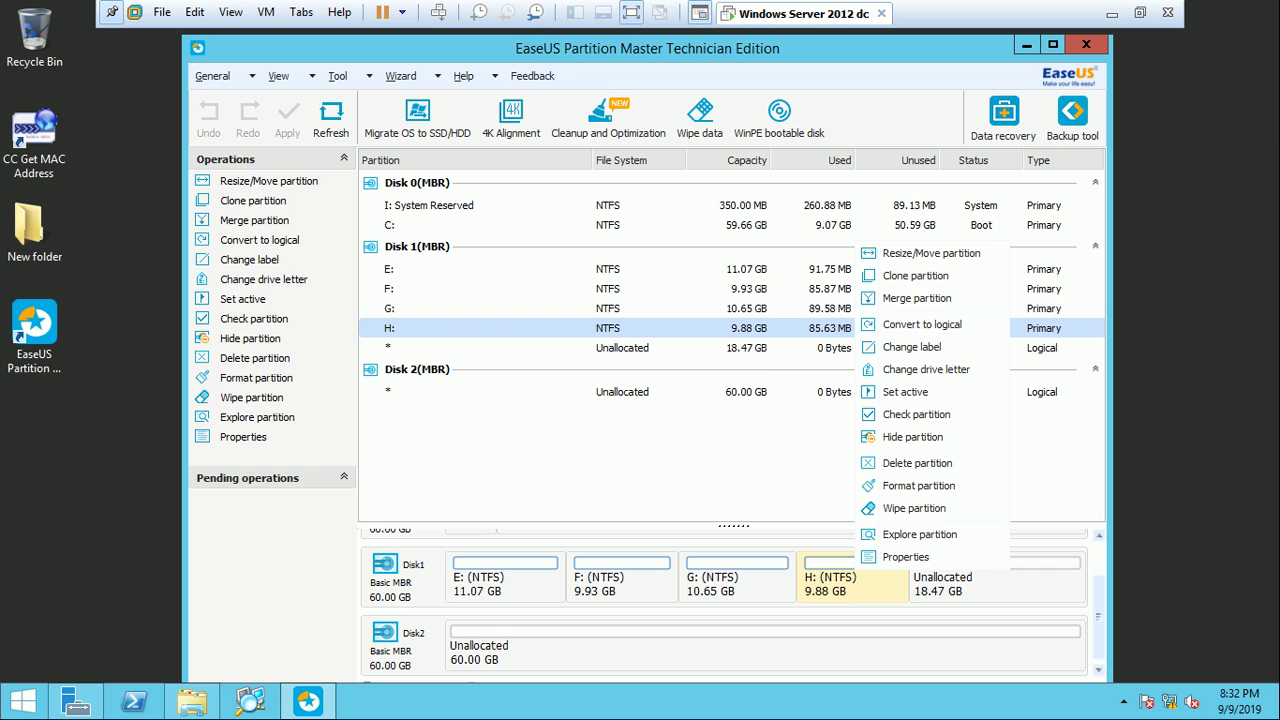
click(917, 463)
key(Return)
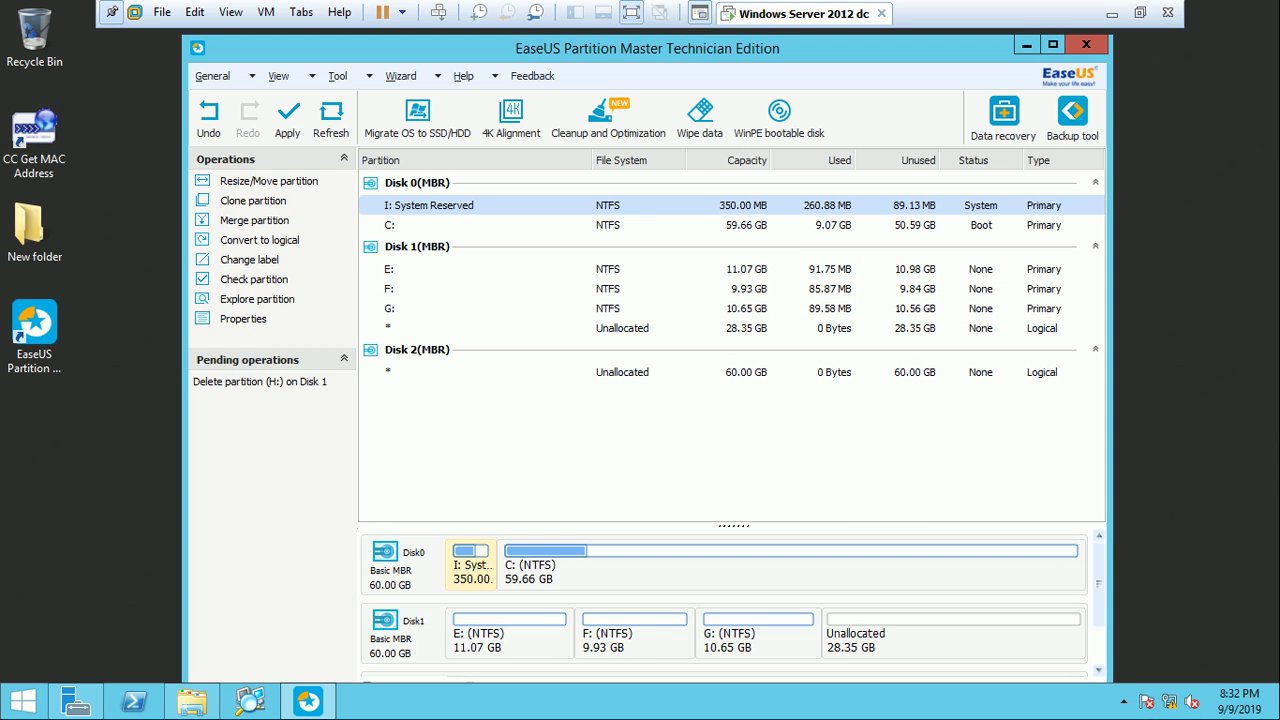
Step: Create a primary NTFS partition with drive letter H: using all 29035 MB of Disk 1's unallocated space after G:
right_click(873, 623)
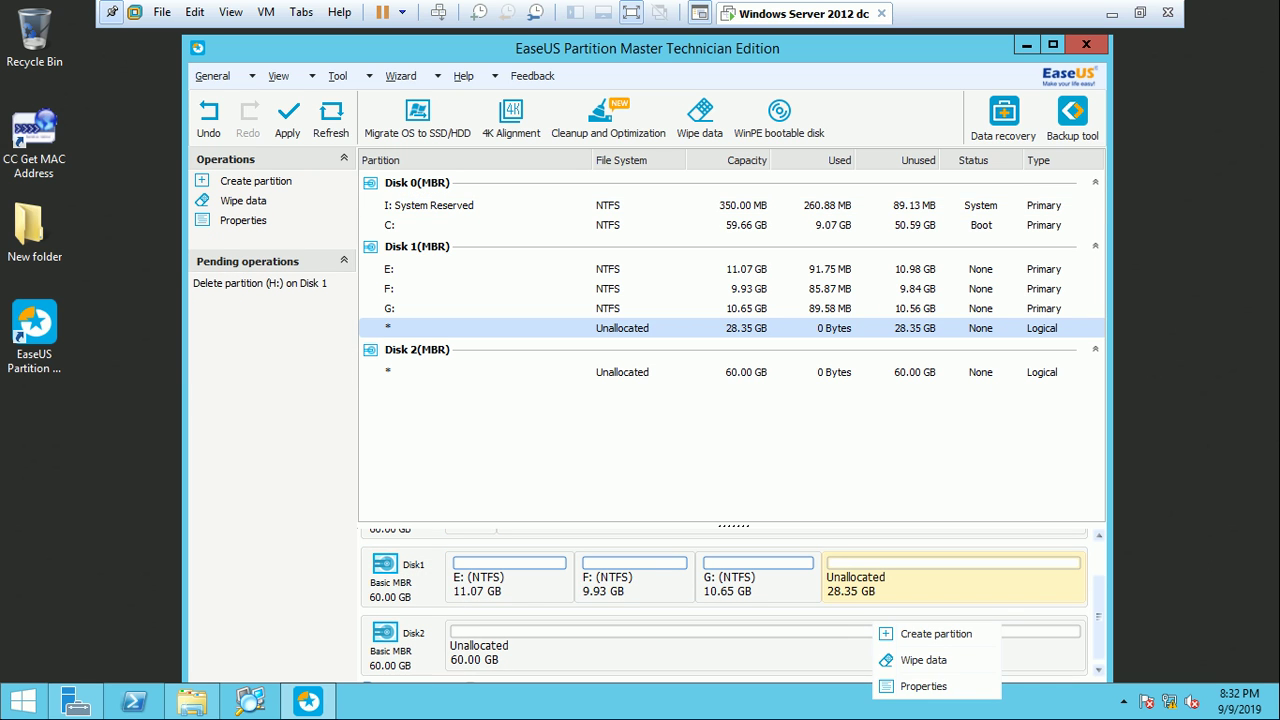
right_click(873, 574)
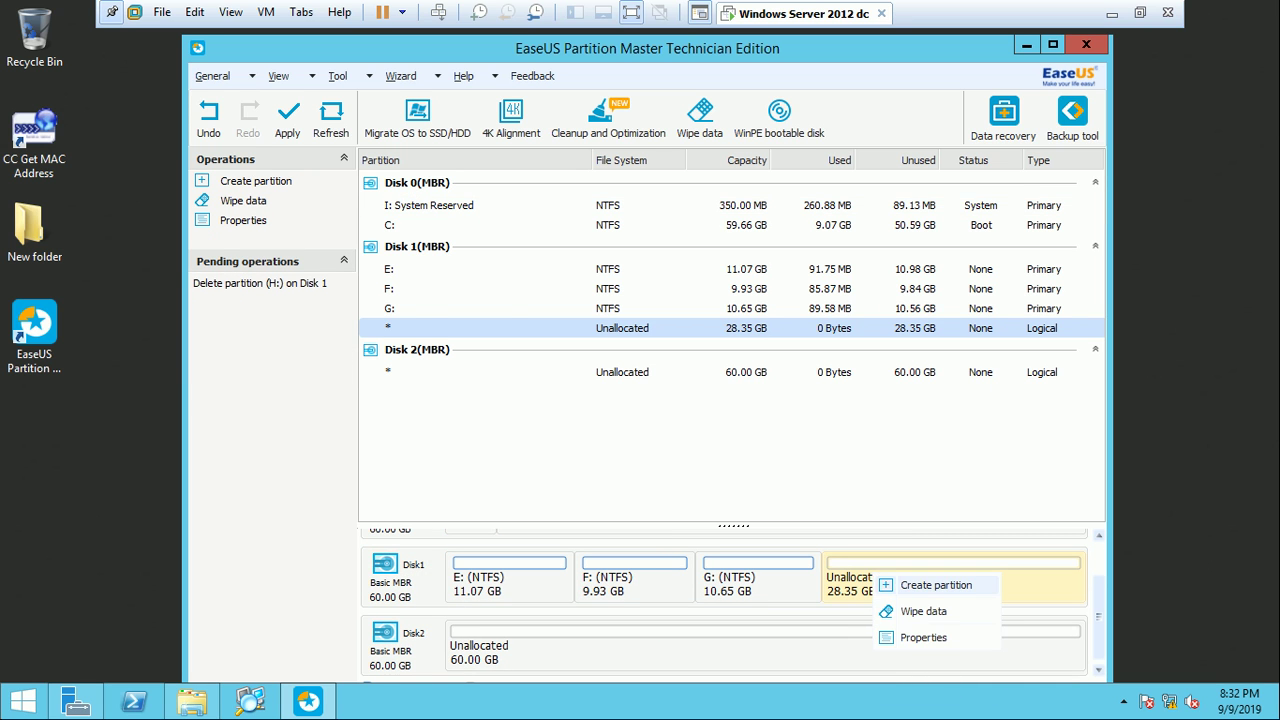
click(935, 585)
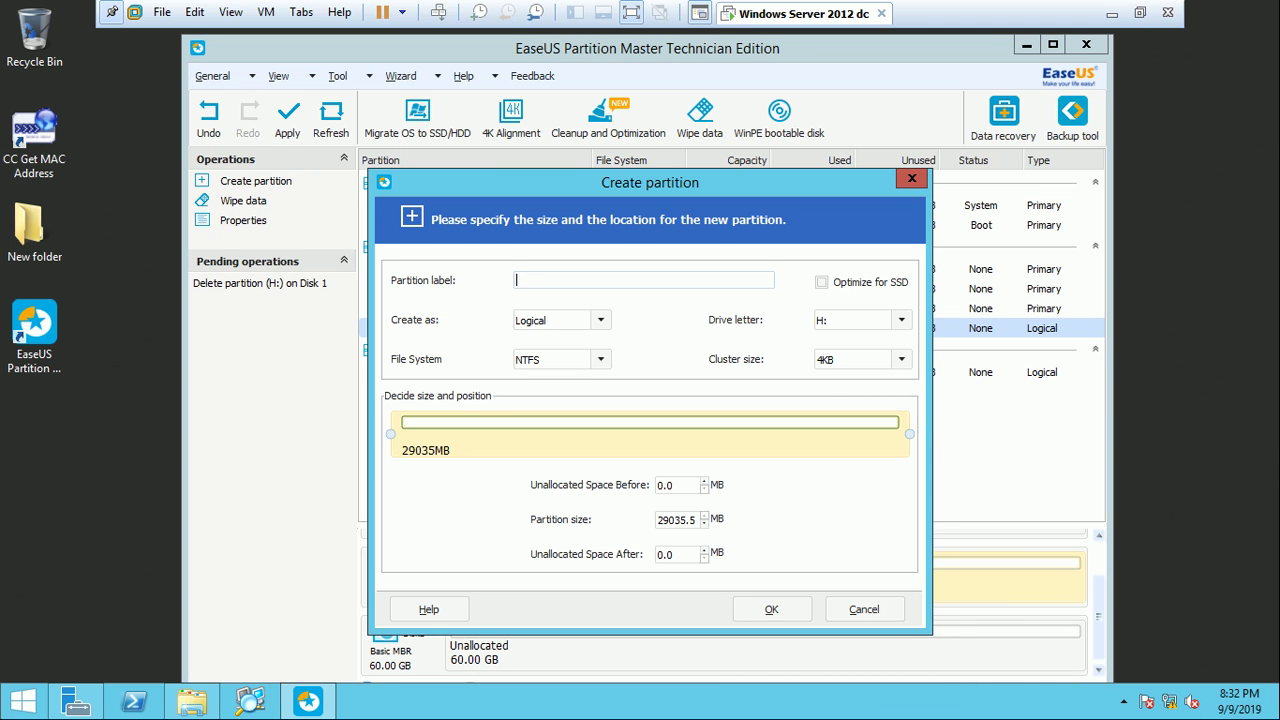
click(601, 320)
click(540, 341)
click(771, 609)
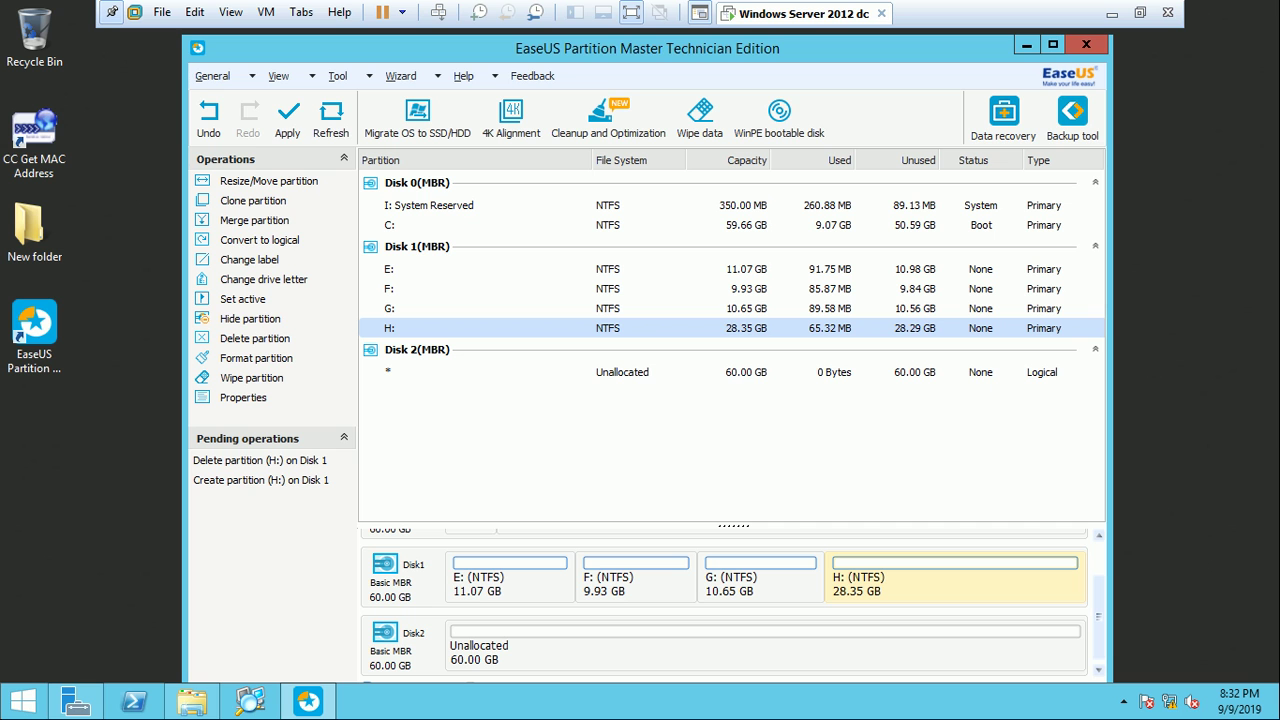
Step: Apply the pending deletion and re-creation of partition H: on Disk 1 and dismiss the completion notice
click(287, 118)
key(Return)
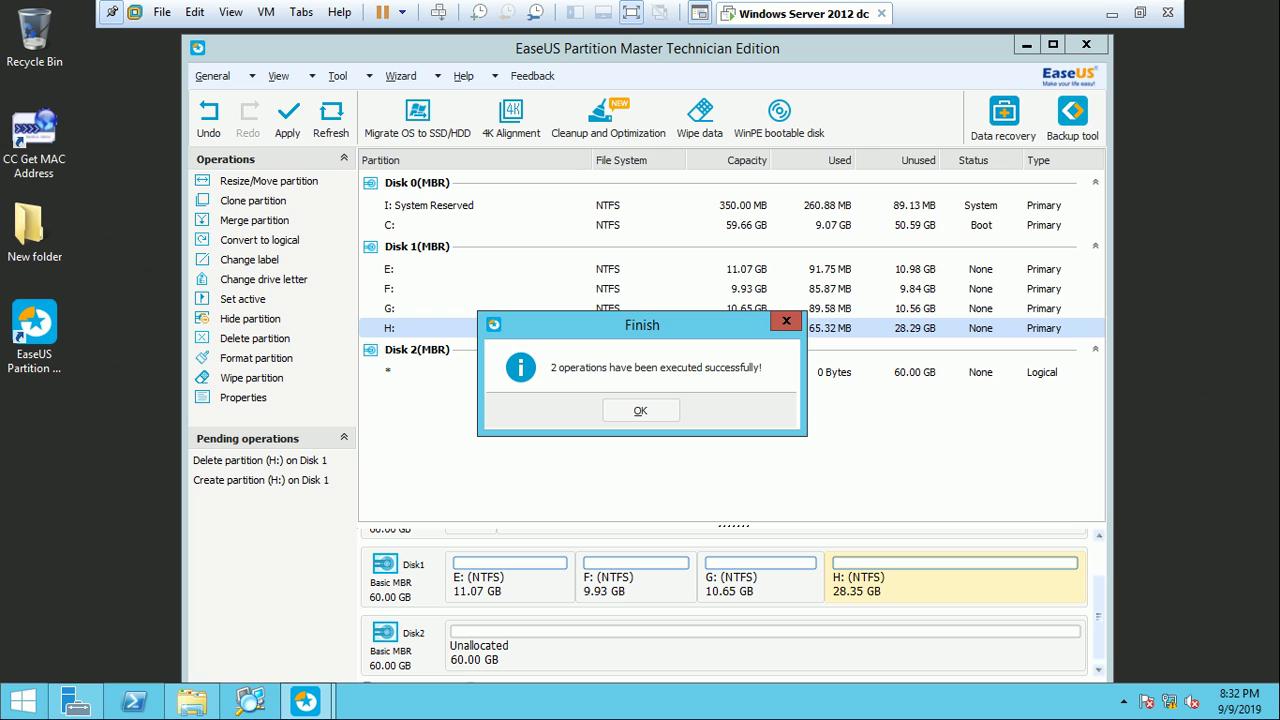
key(Return)
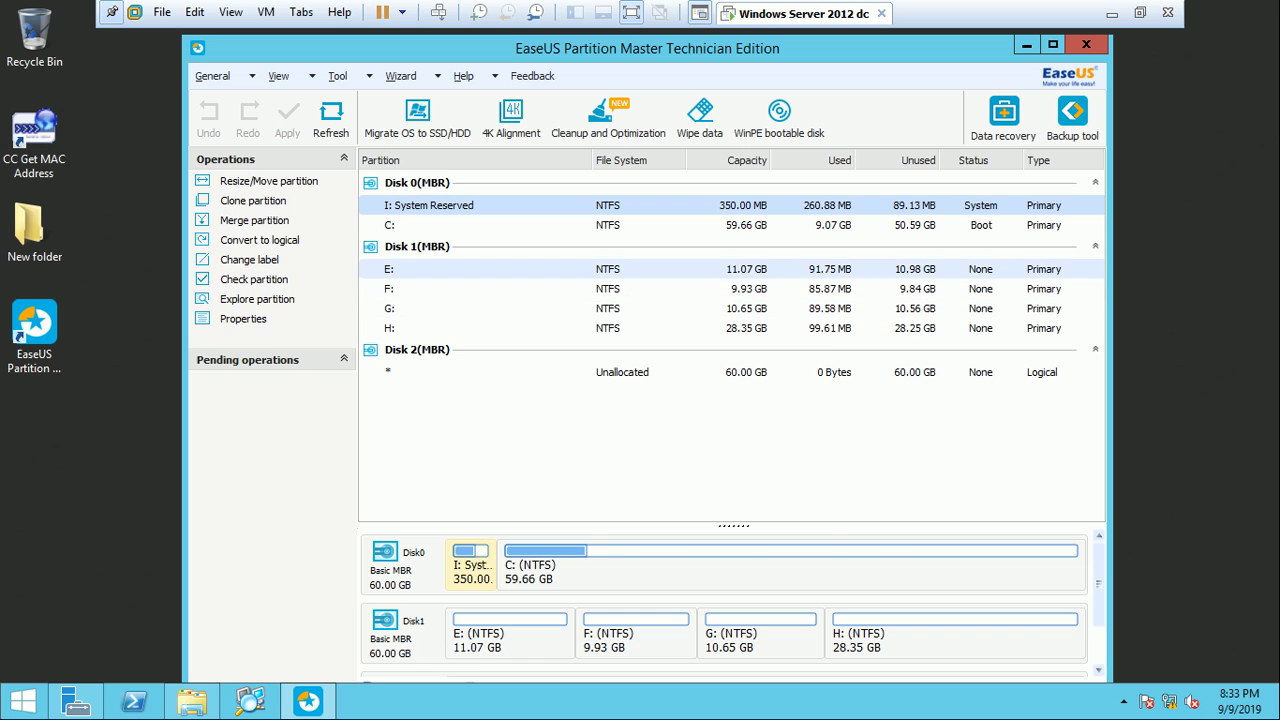
Step: Review the four primary partitions E:, F:, G: and H: on Disk 1 and the operations available for H:
click(430, 269)
click(430, 289)
click(430, 308)
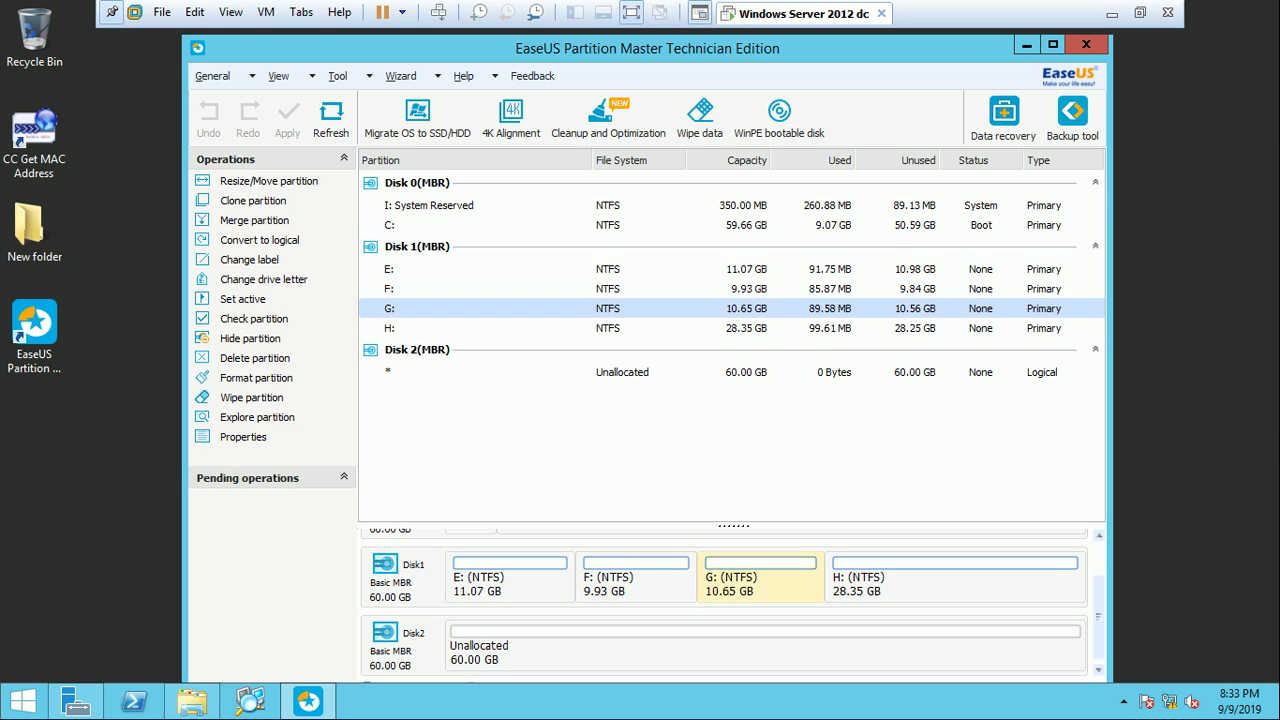
click(430, 328)
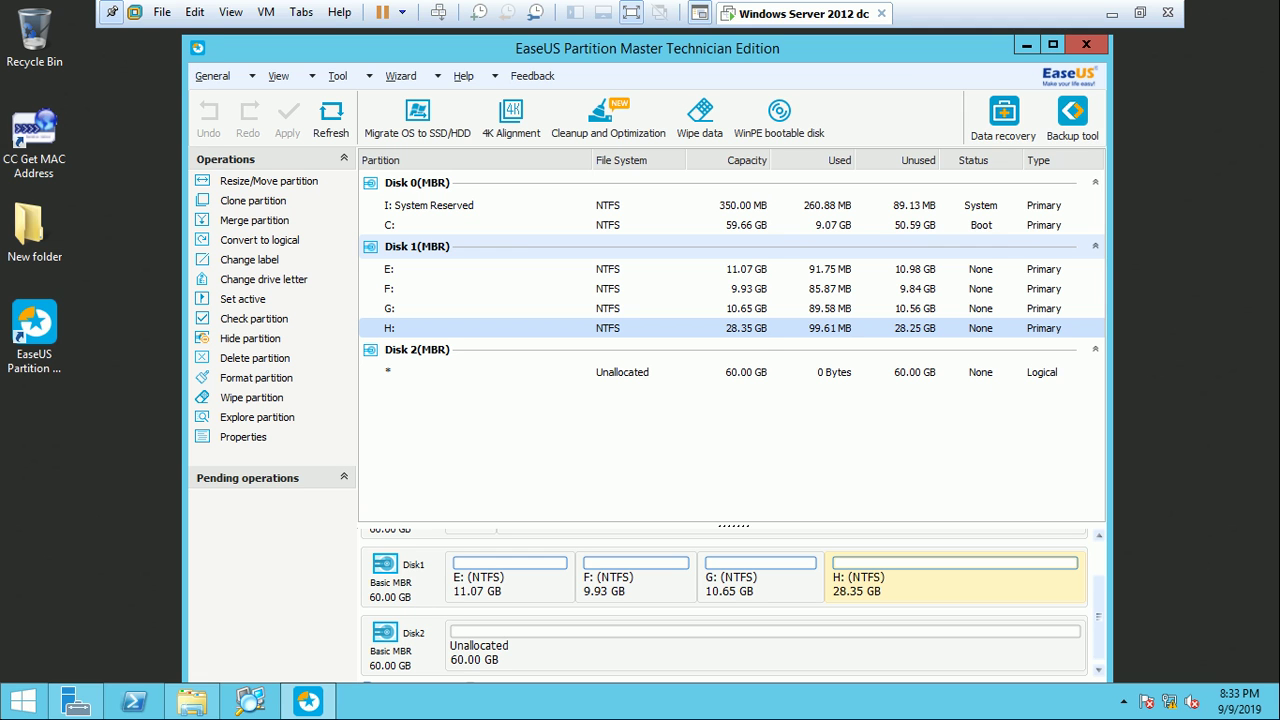
right_click(910, 330)
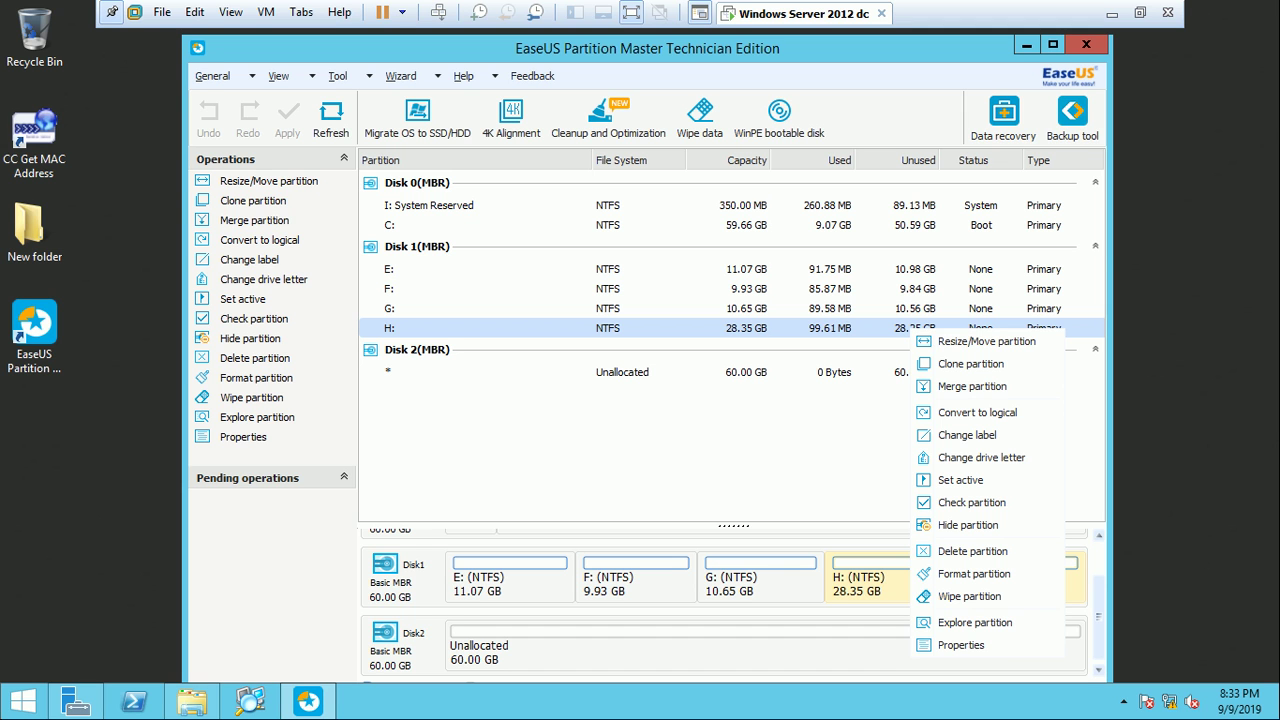
click(417, 246)
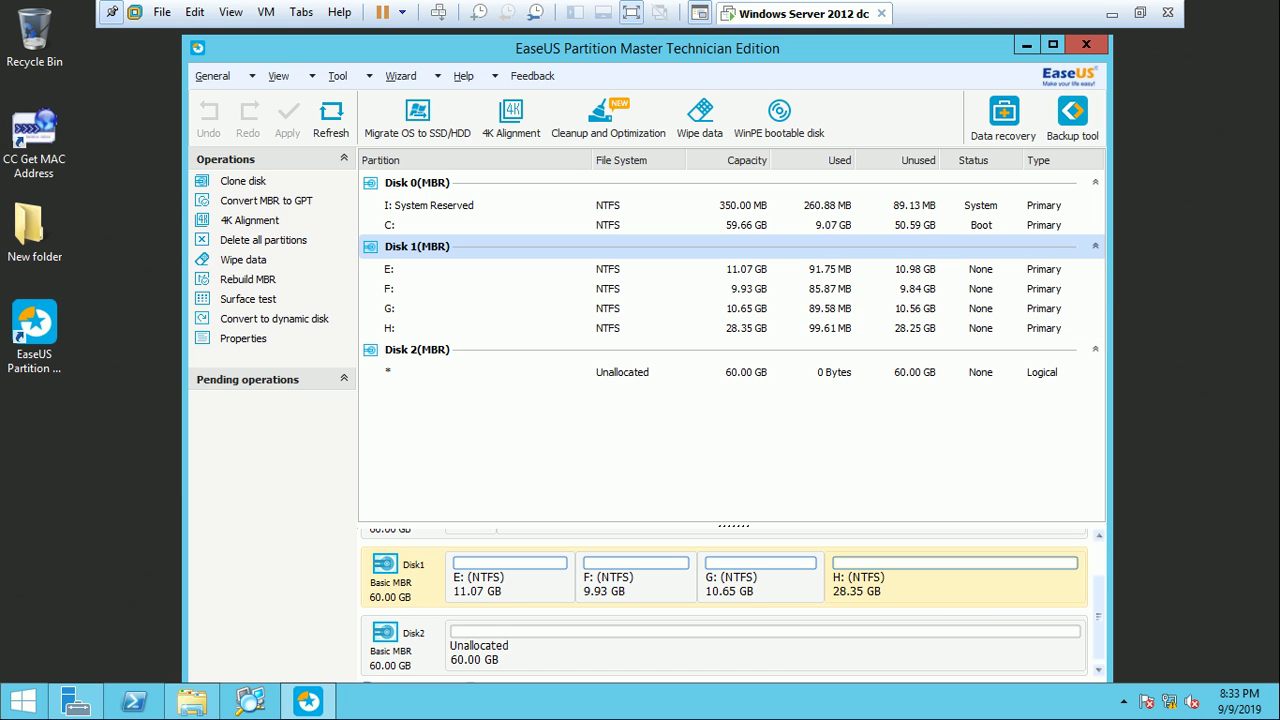
click(420, 269)
click(420, 288)
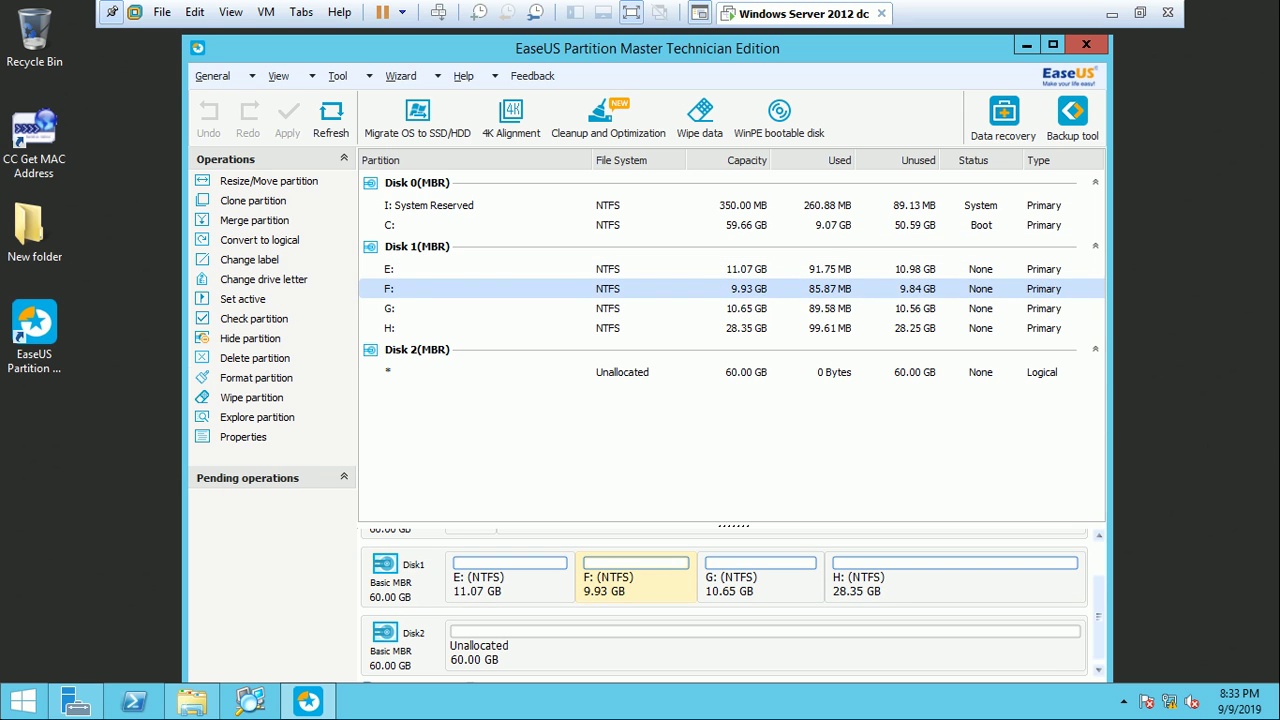
click(420, 308)
click(420, 328)
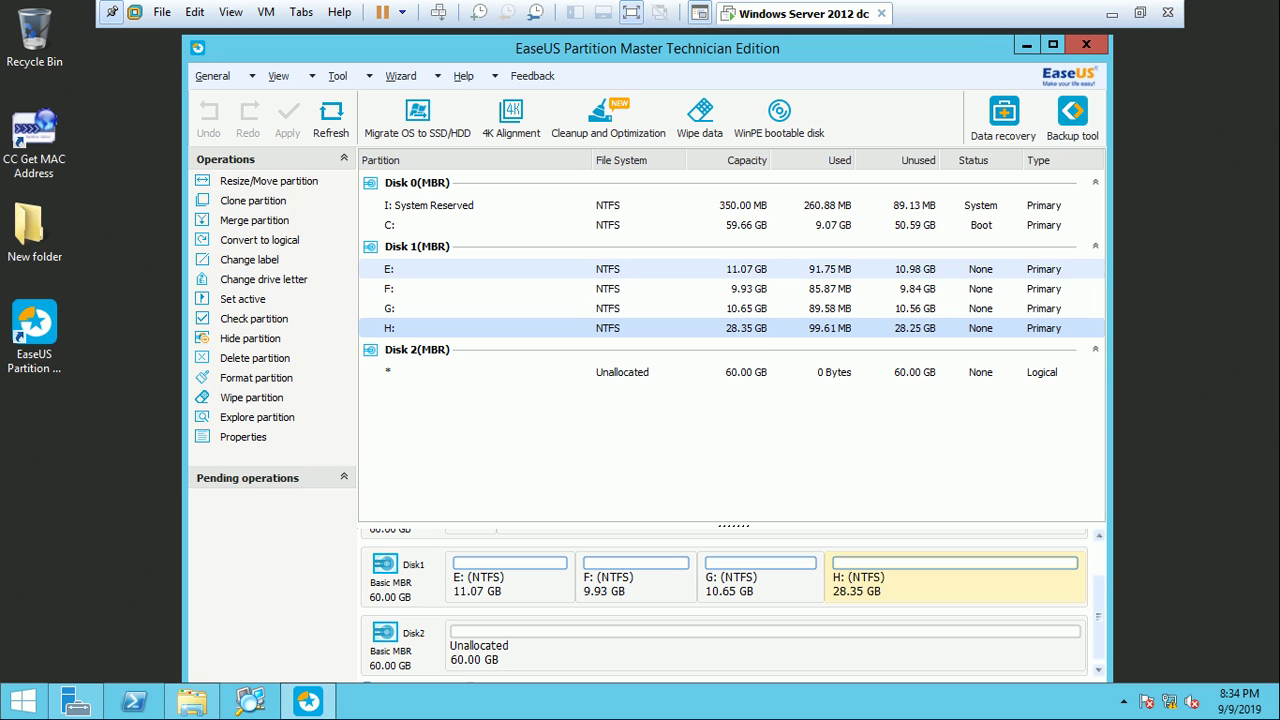
click(420, 269)
click(420, 288)
click(420, 269)
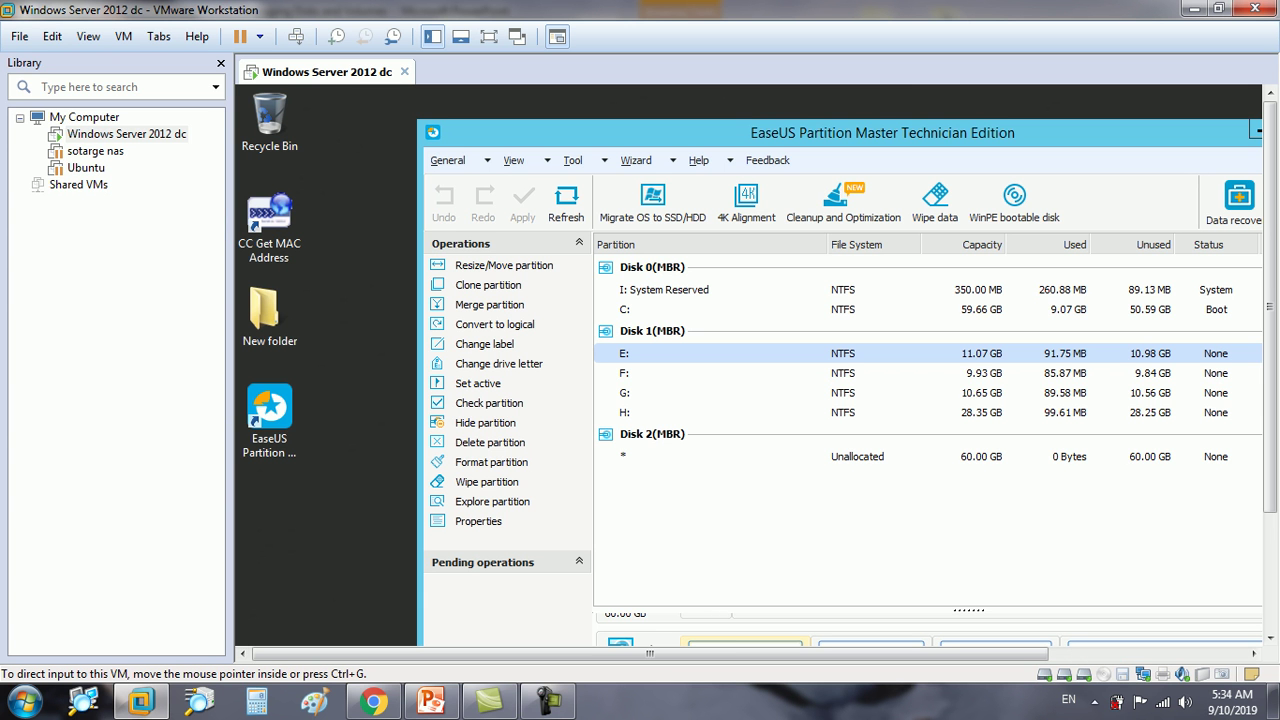
Step: Switch to the Managing Disks and Volumes presentation in PowerPoint and page from slide 3 to slide 7 on the Extended Boot Record
key(alt+Tab)
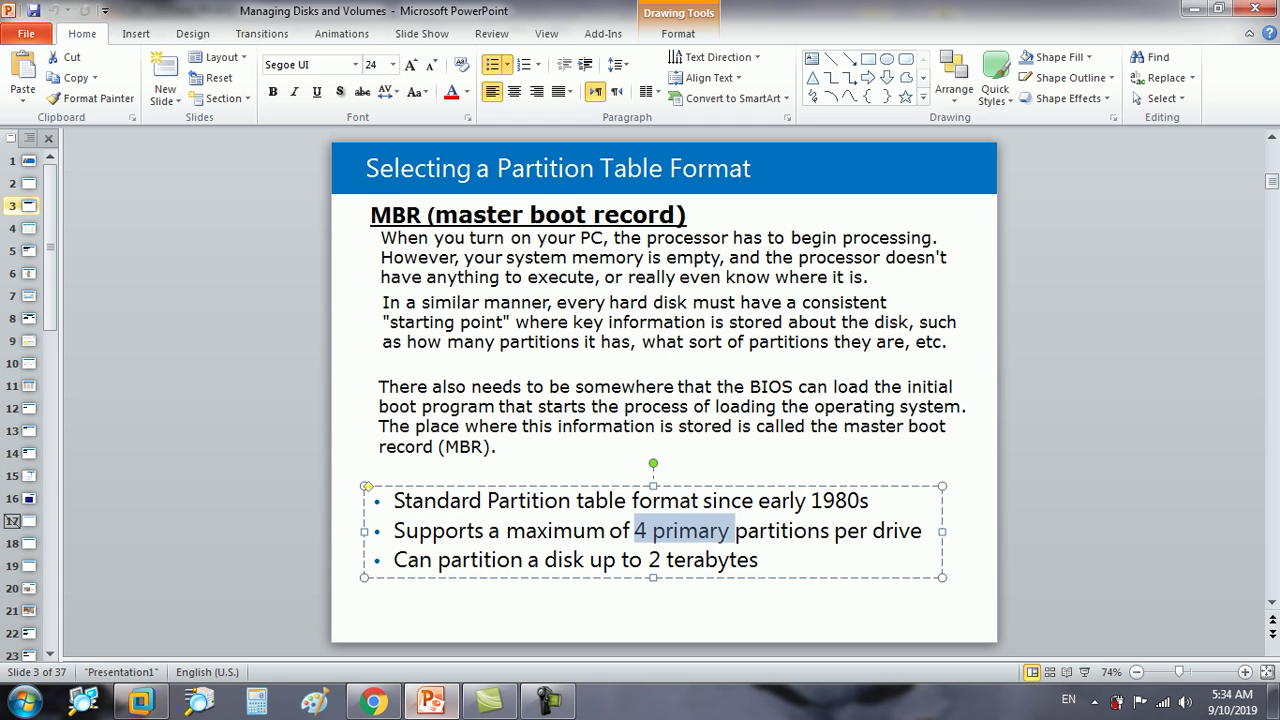
key(Page_Down)
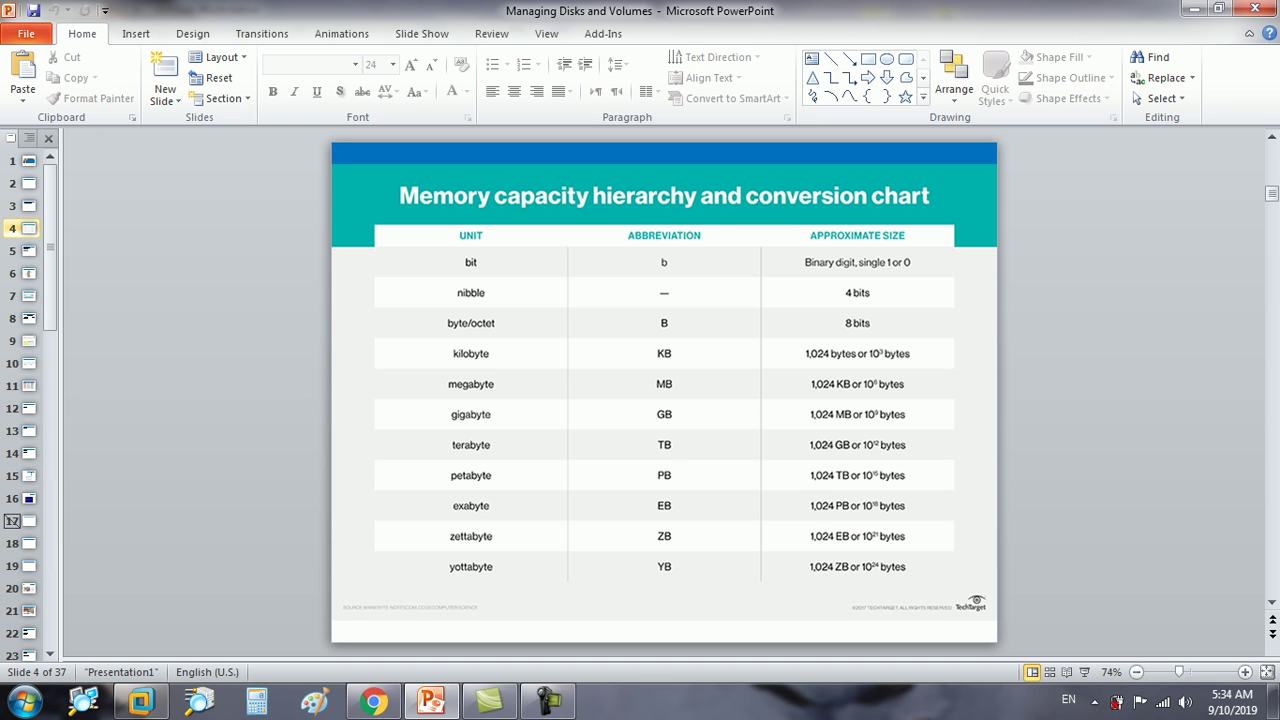
key(Page_Down)
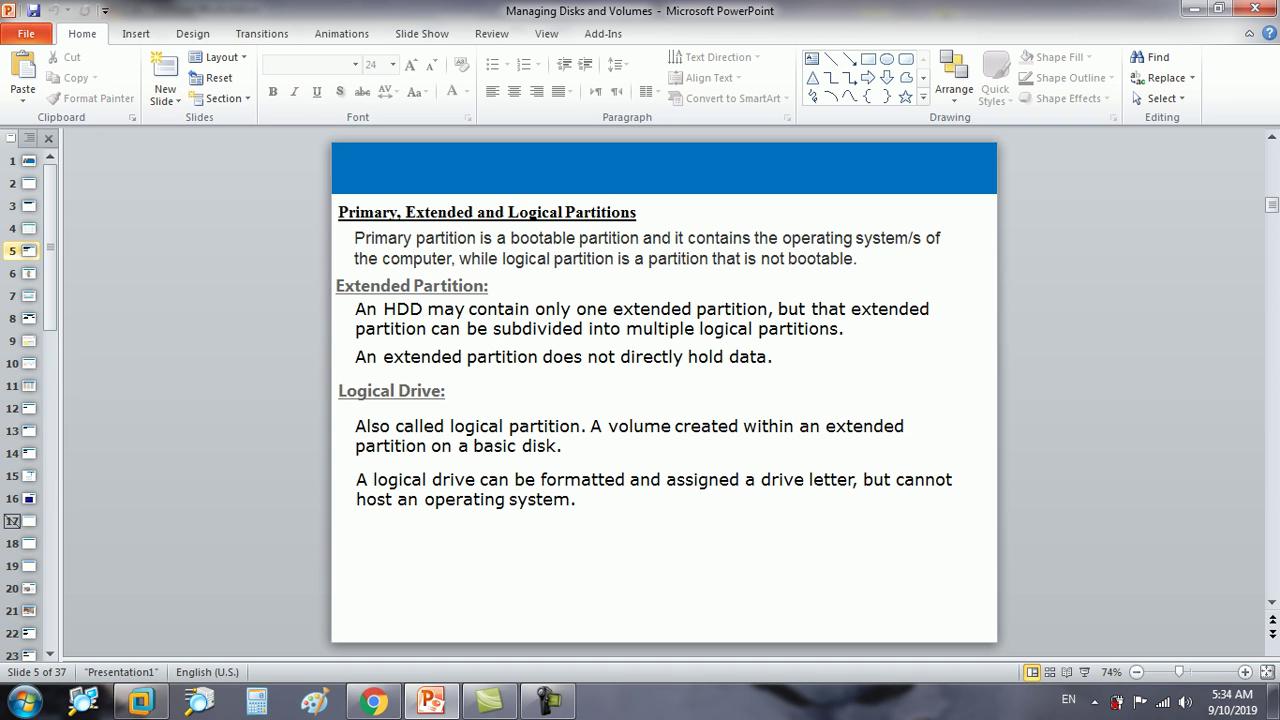
key(Page_Down)
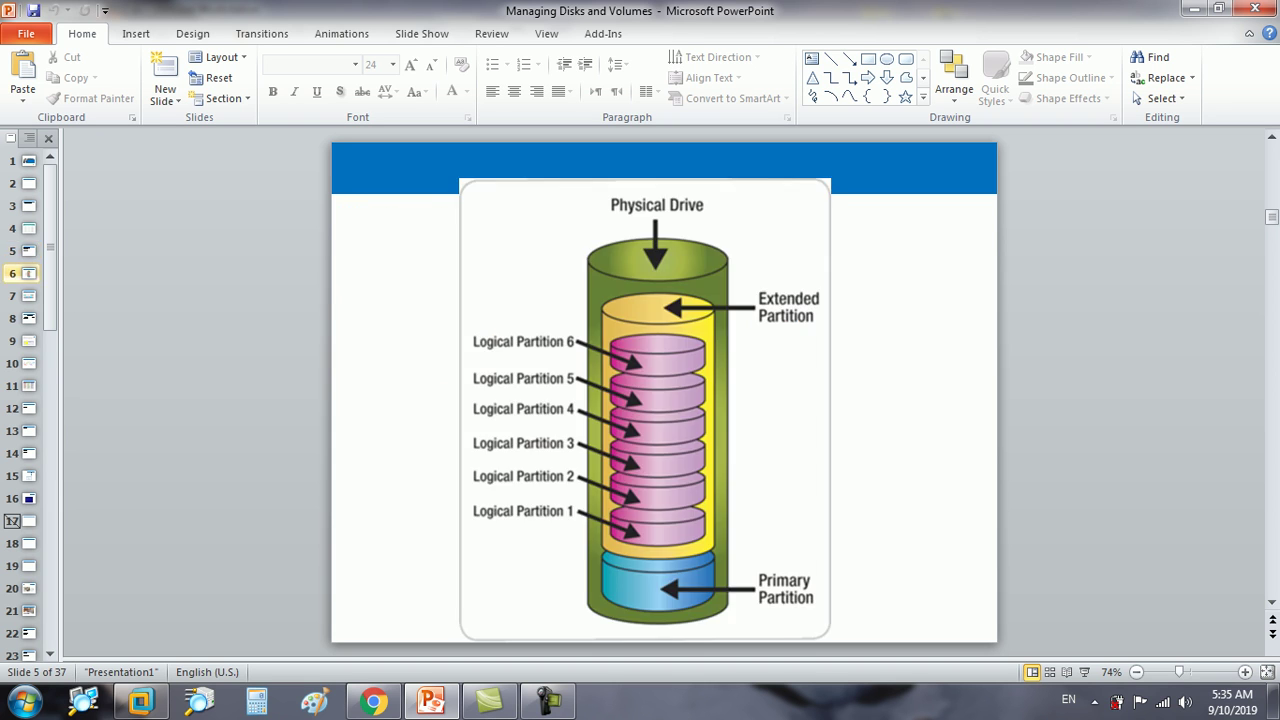
key(Page_Down)
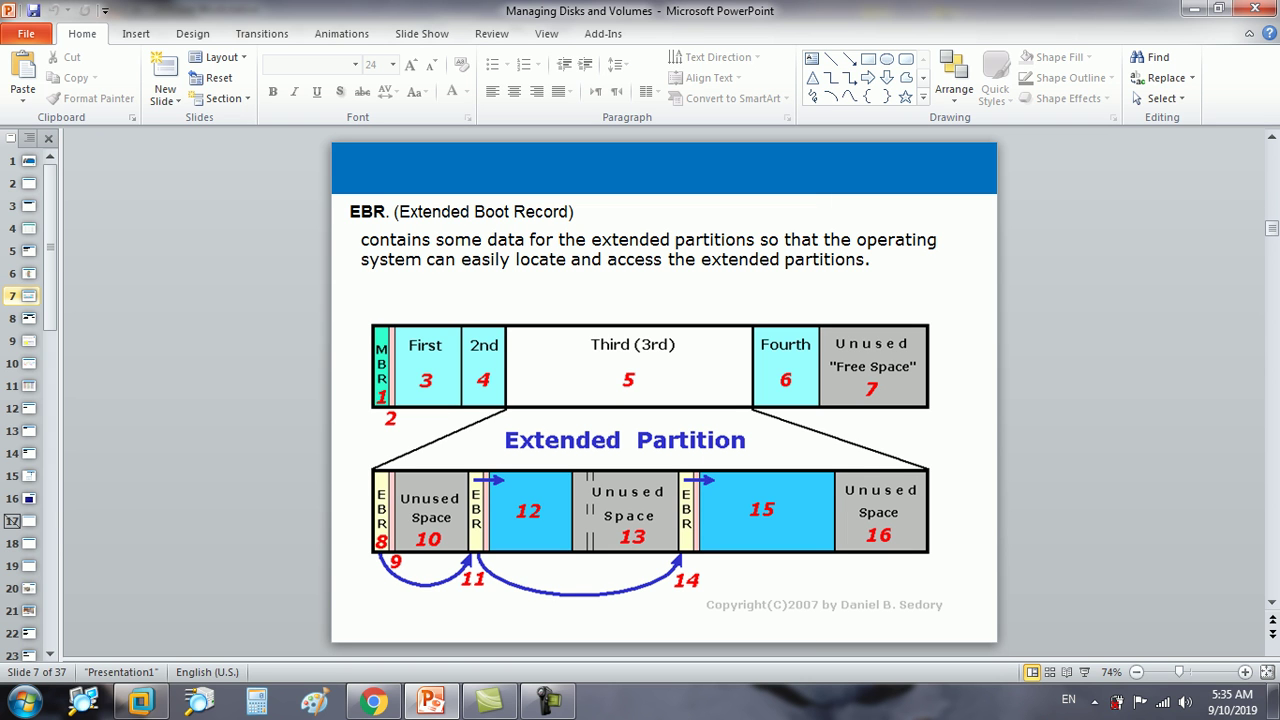